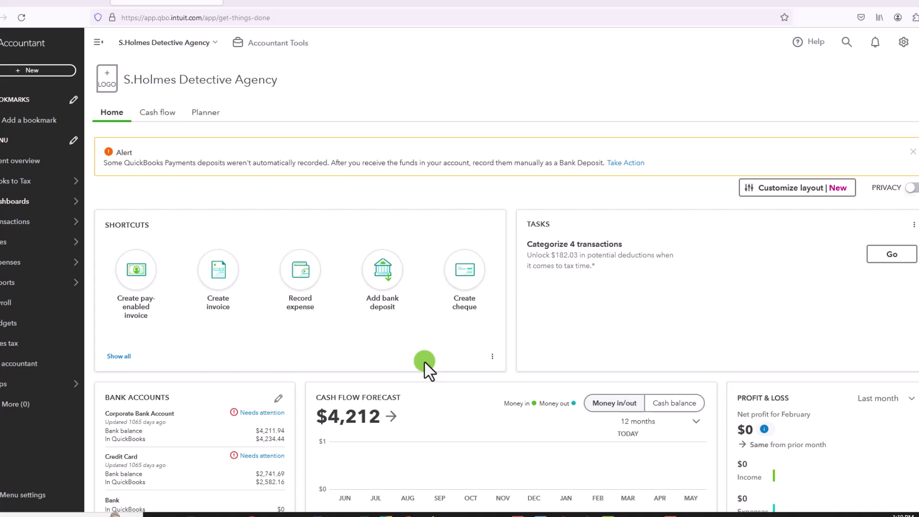
Go to Bank transactions and choose the Corporate Bank Account after briefly viewing Credit Card
mouse_move(41, 223)
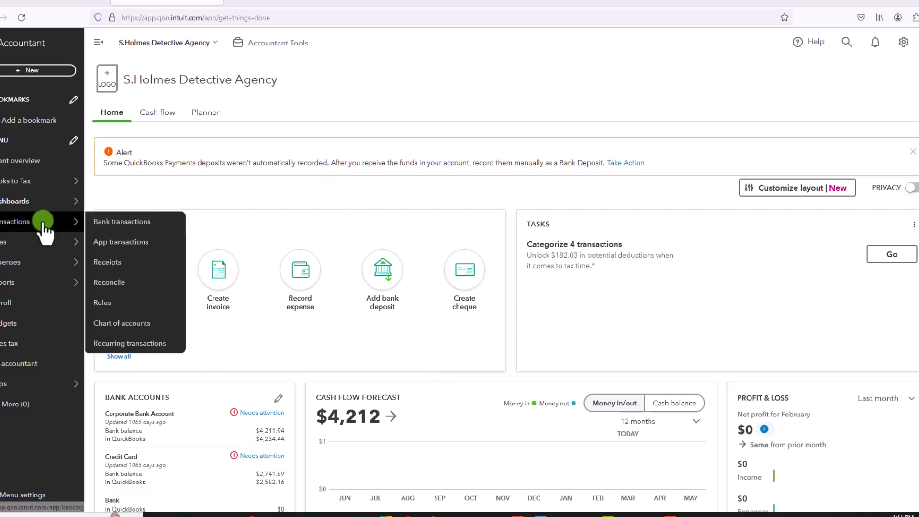
click(123, 223)
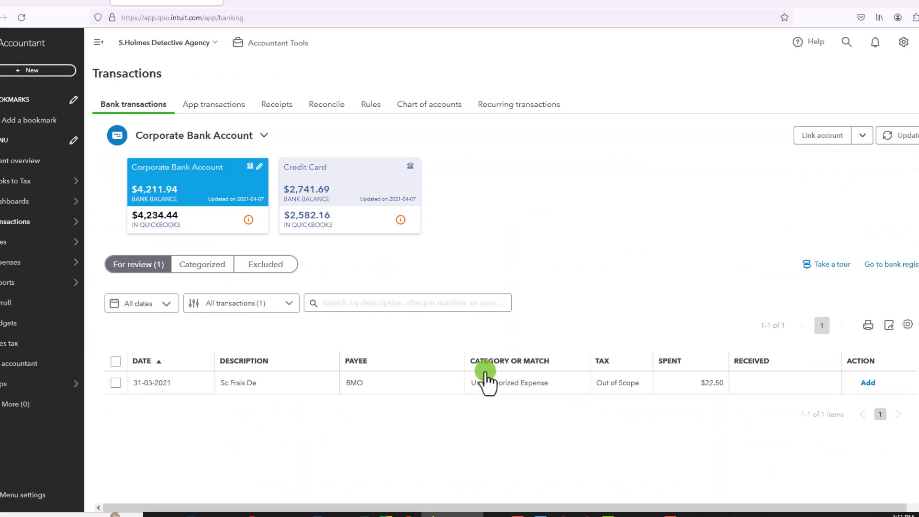
click(337, 210)
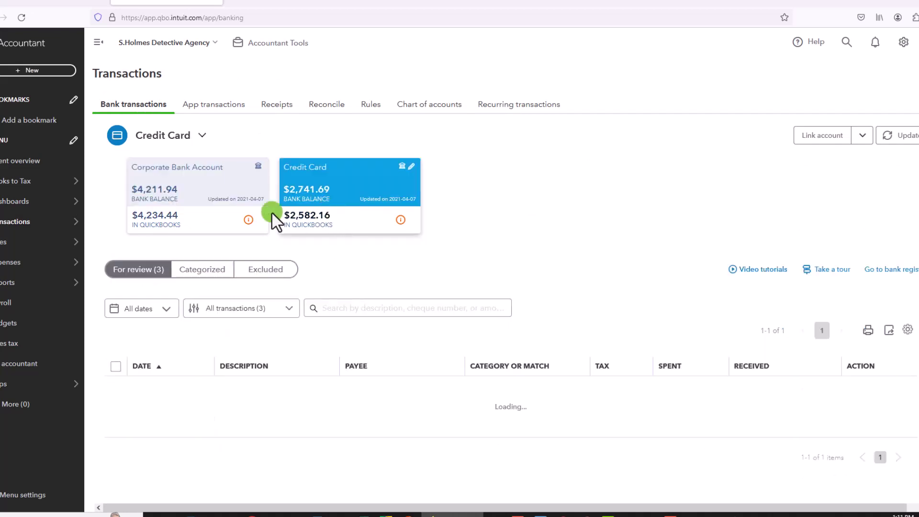
click(245, 222)
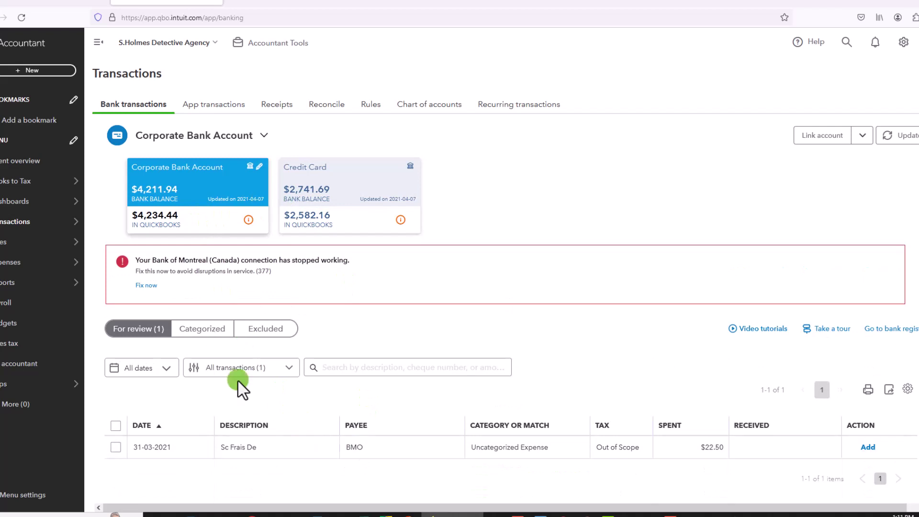
Show the Corporate Bank Account's 206 categorized transactions and scroll through the list
click(197, 335)
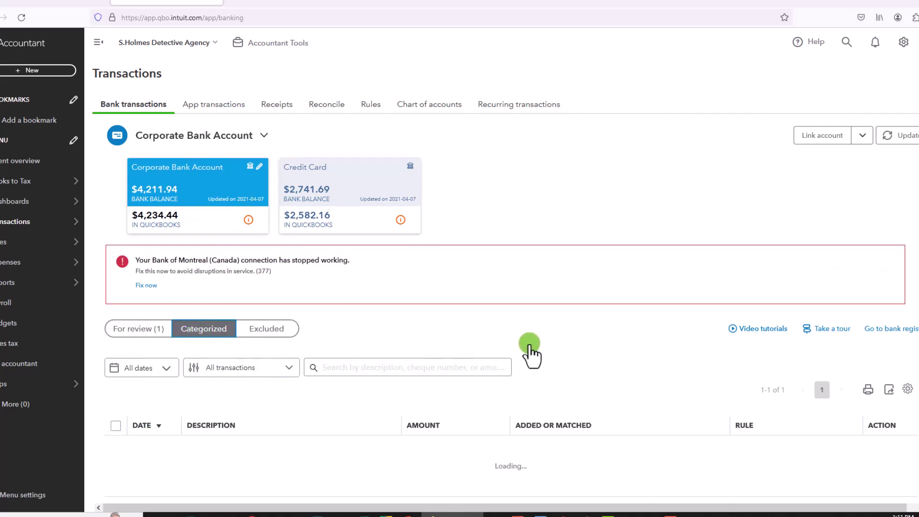
scroll(533, 380, down, 2)
scroll(533, 382, down, 4)
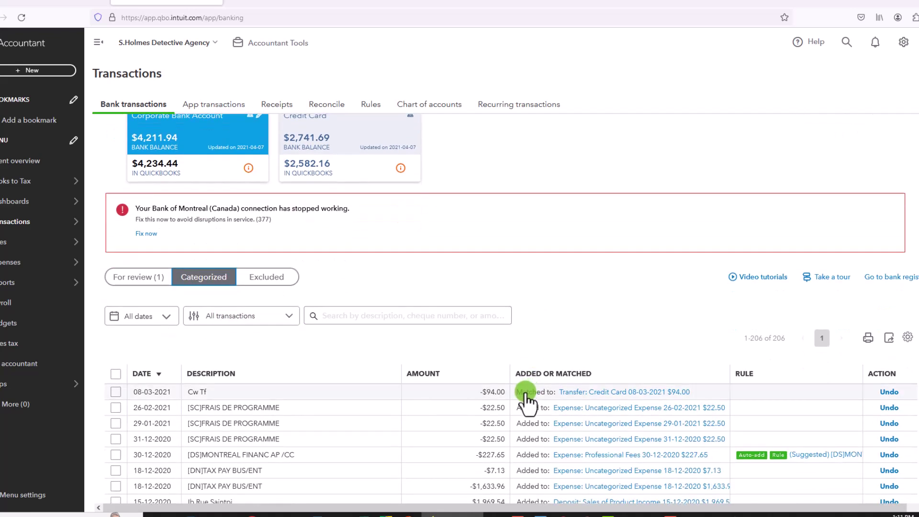
scroll(517, 410, up, 3)
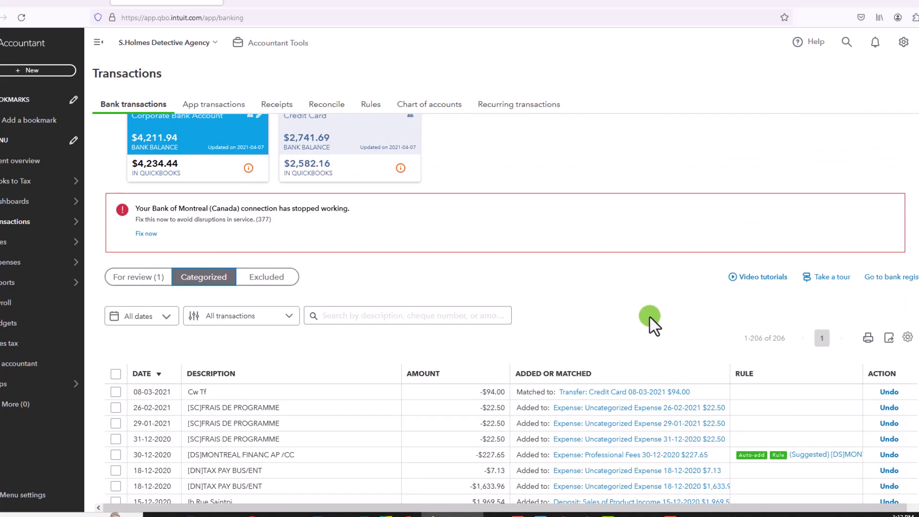
scroll(654, 325, down, 15)
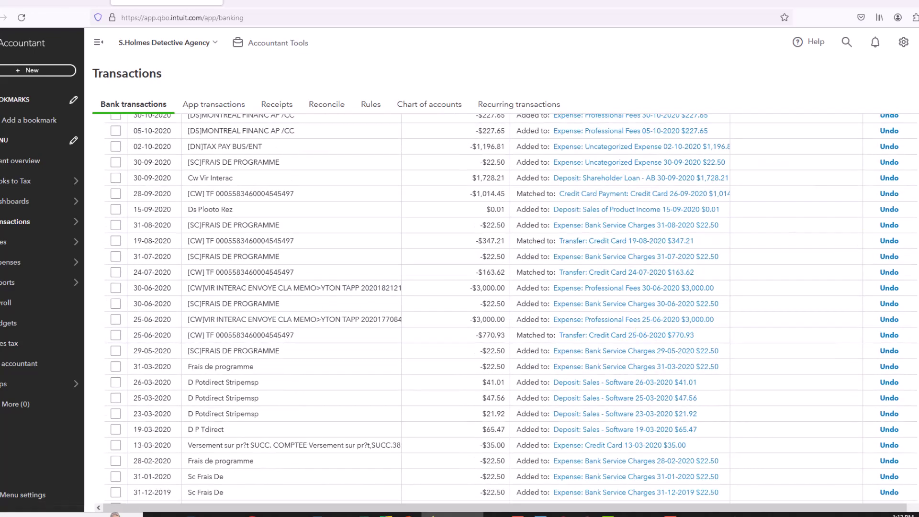
scroll(654, 326, up, 20)
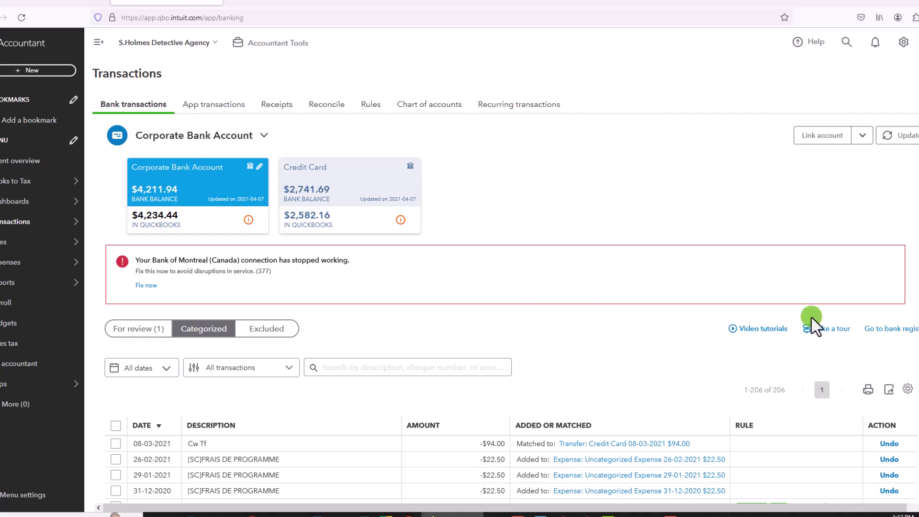
scroll(574, 338, down, 3)
scroll(571, 334, down, 1)
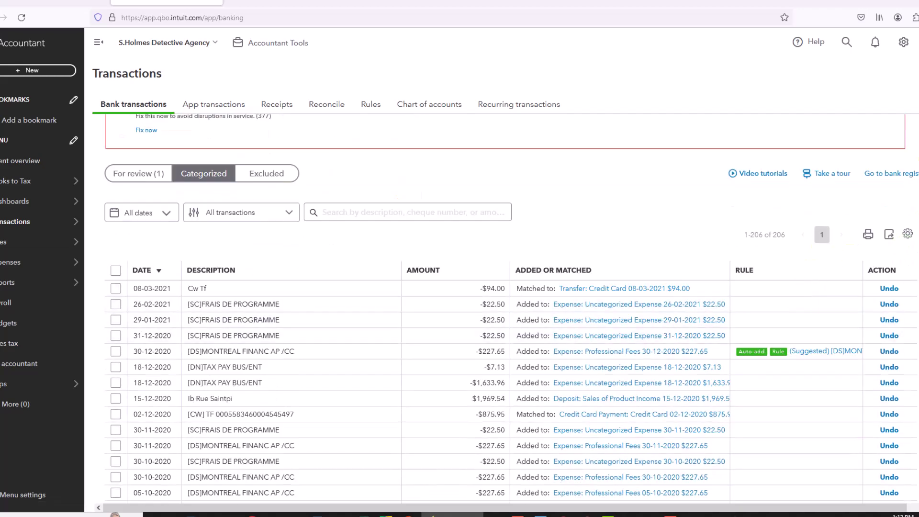
scroll(915, 184, down, 20)
scroll(915, 184, up, 20)
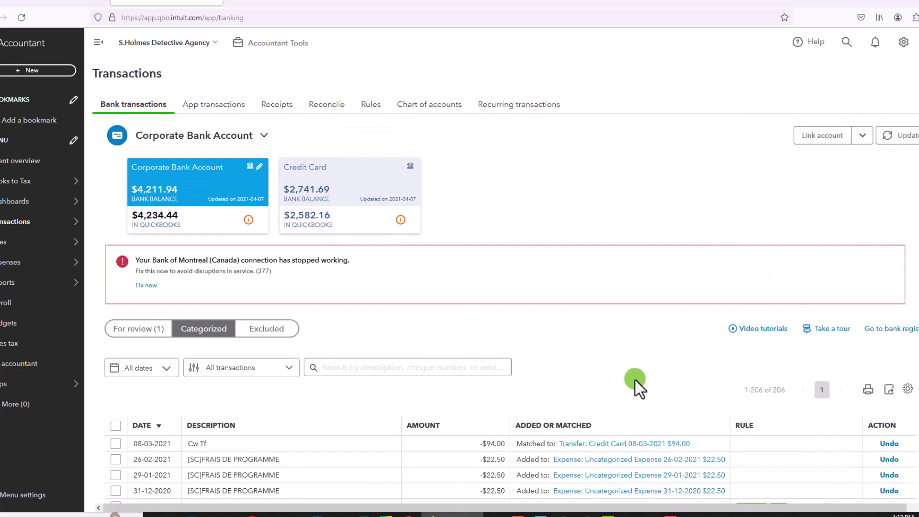
click(907, 389)
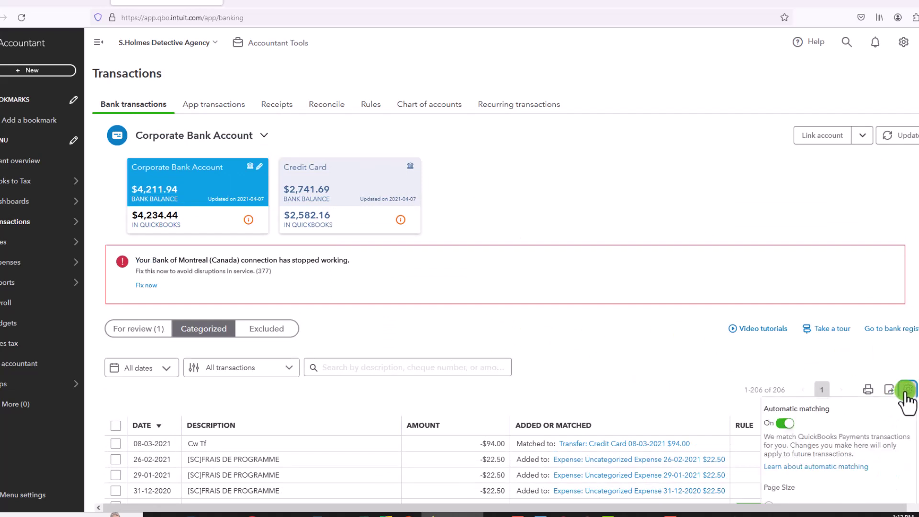
scroll(779, 335, down, 2)
scroll(775, 334, down, 2)
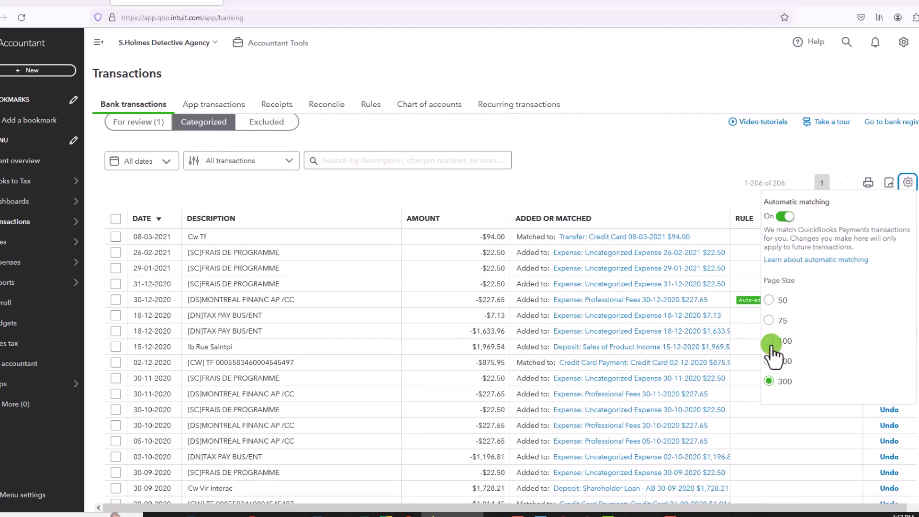
click(769, 381)
click(581, 152)
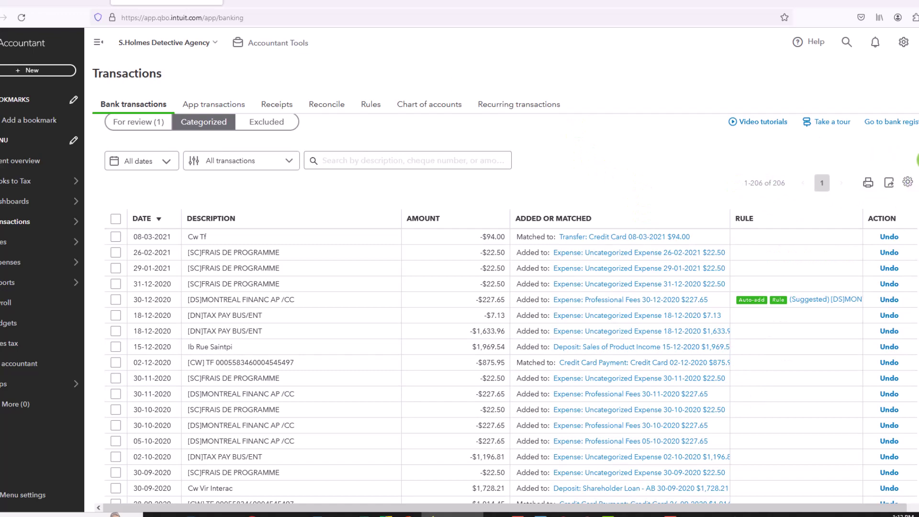
scroll(510, 311, down, 10)
scroll(511, 311, down, 10)
drag(914, 479, 914, 128)
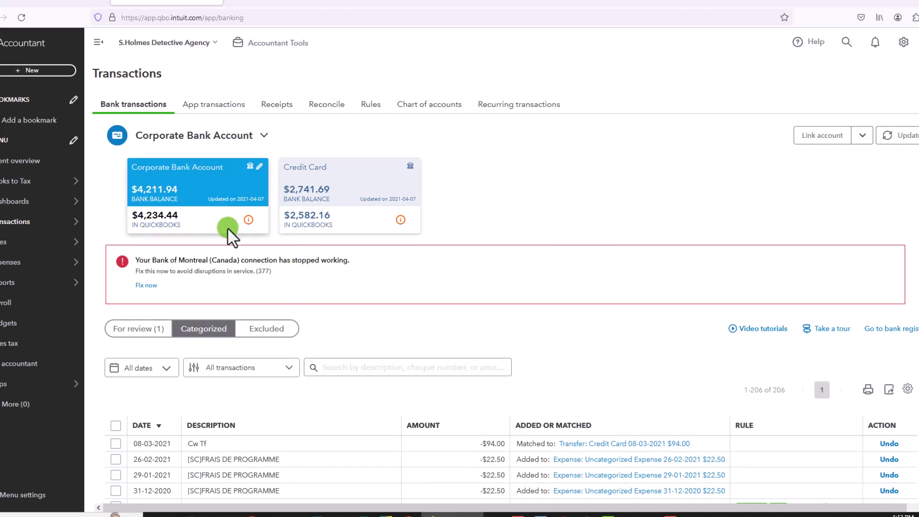
Tick select-all on the categorized transactions, then clear the selection
scroll(316, 410, down, 2)
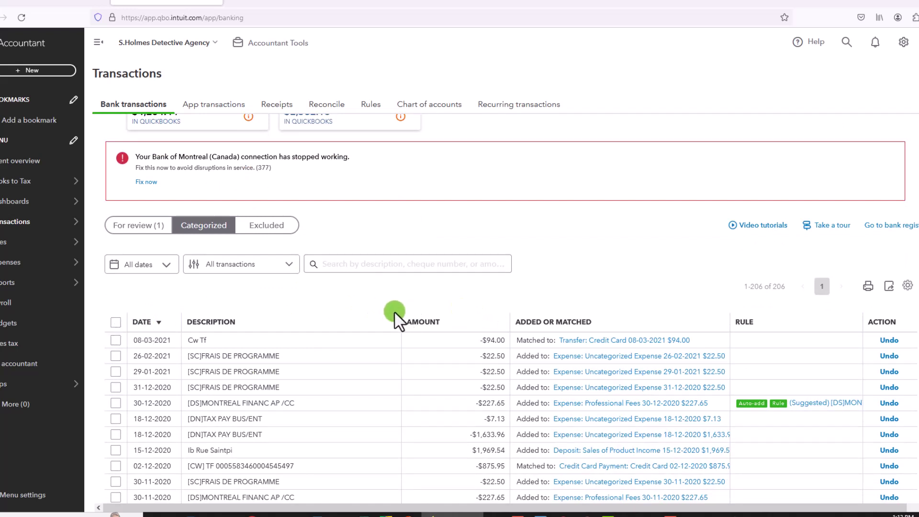
click(115, 324)
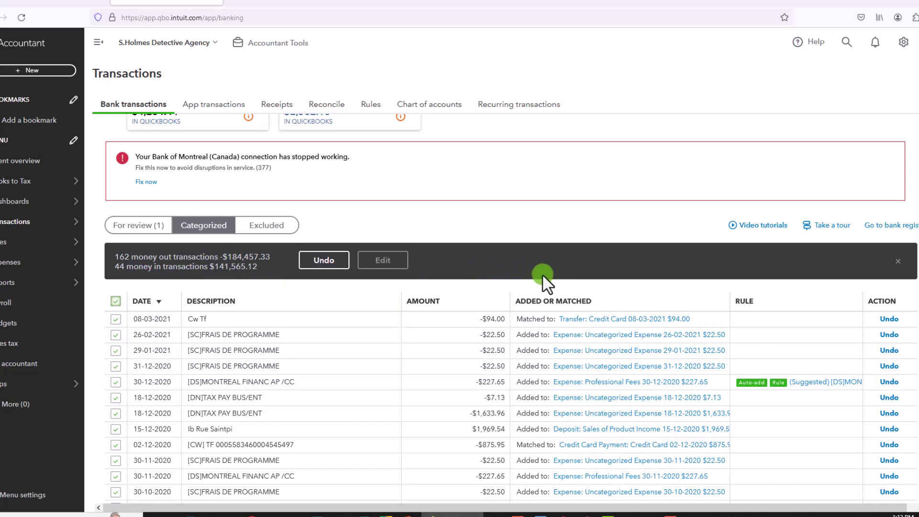
click(896, 251)
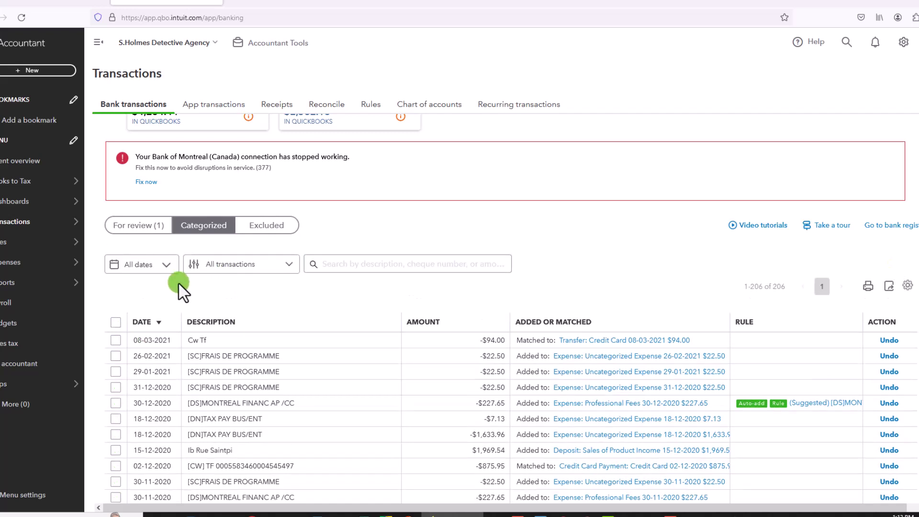
Set the date filter to All dates and apply it, listing 1-206 of 206
click(143, 264)
click(179, 308)
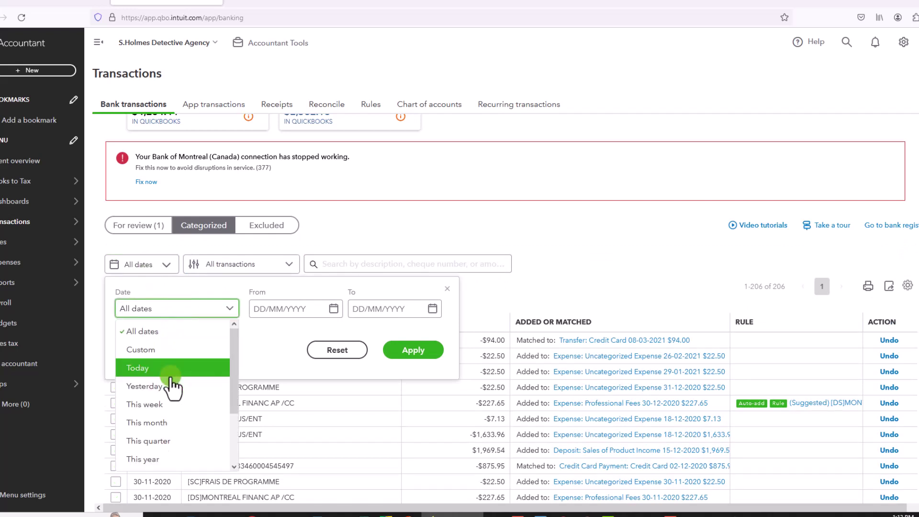
scroll(181, 420, down, 2)
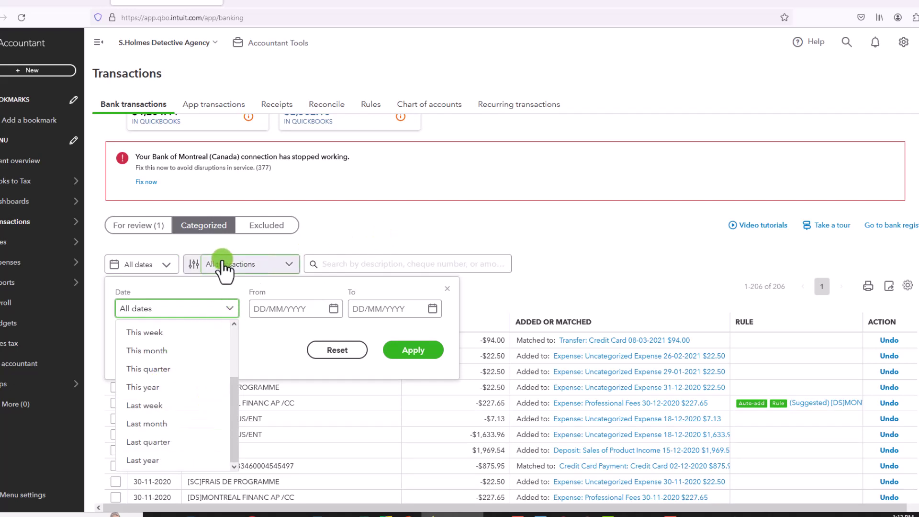
drag(234, 393, 236, 330)
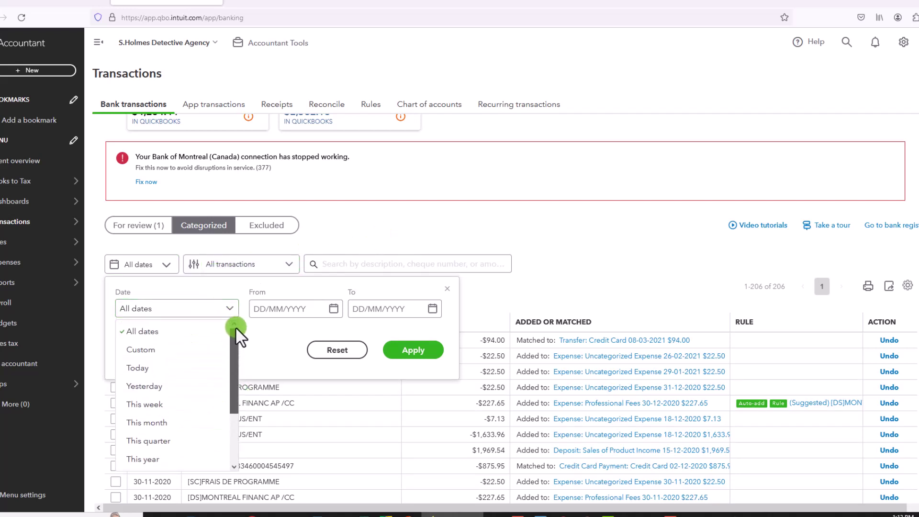
click(168, 352)
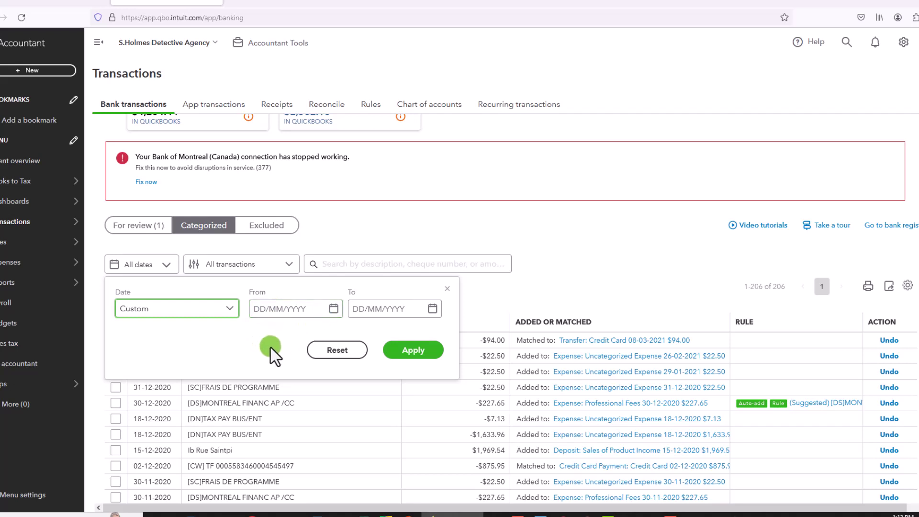
click(204, 308)
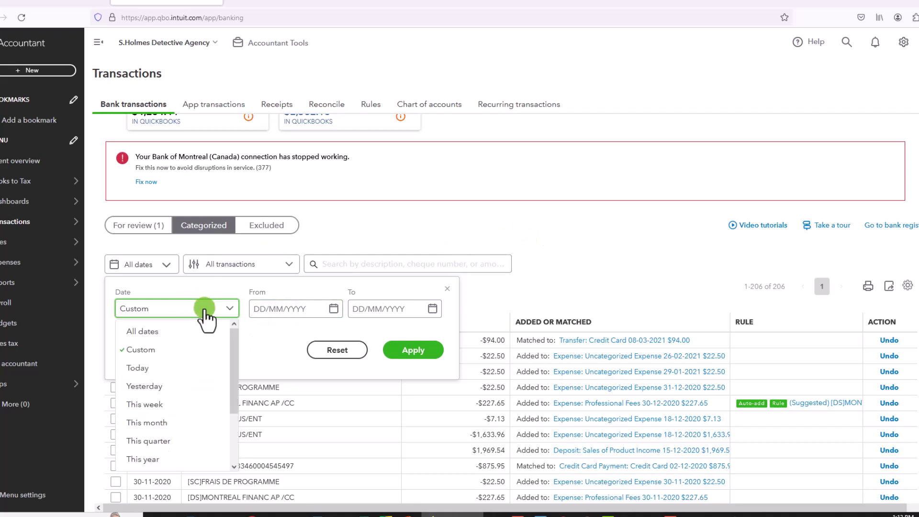
click(153, 332)
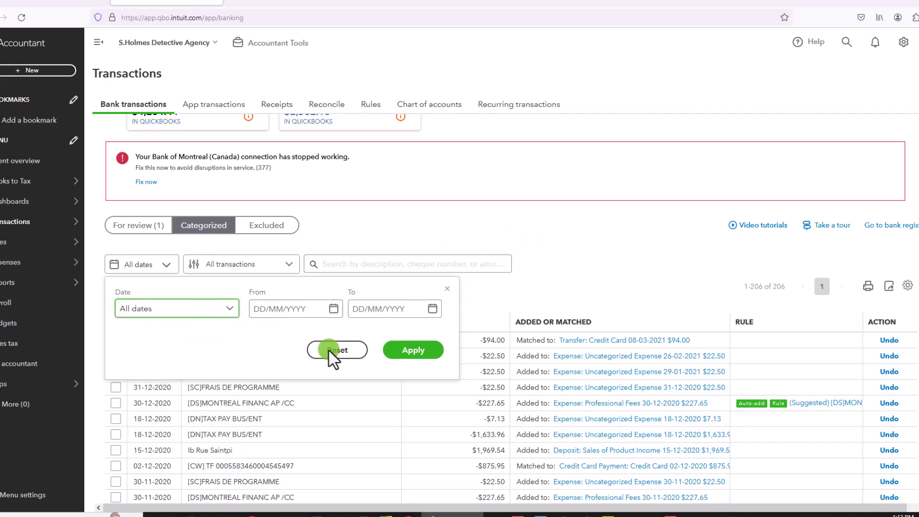
click(412, 349)
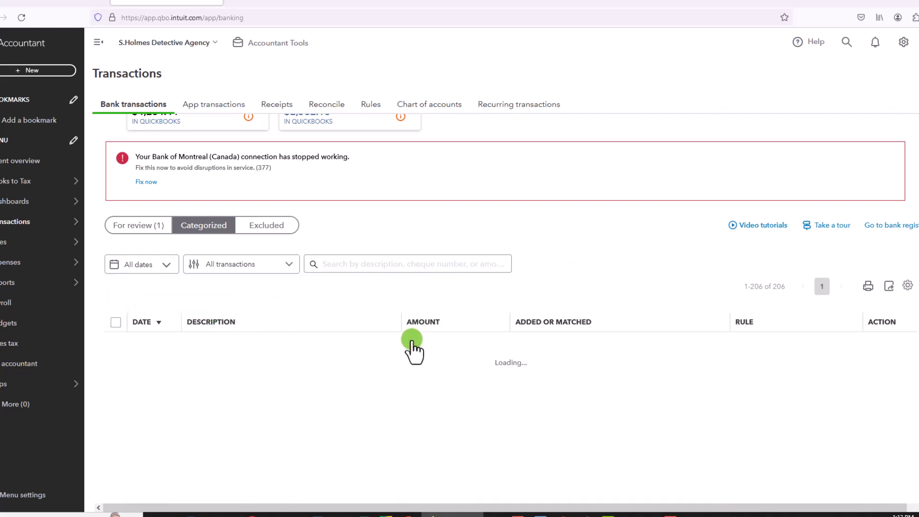
Select all 206 categorized transactions and undo them, accepting the reconciliation warning
click(116, 323)
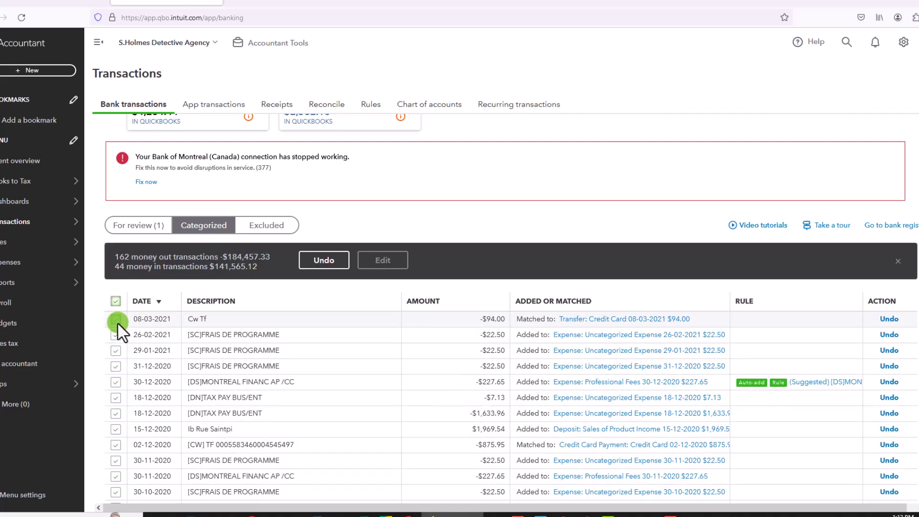
click(315, 262)
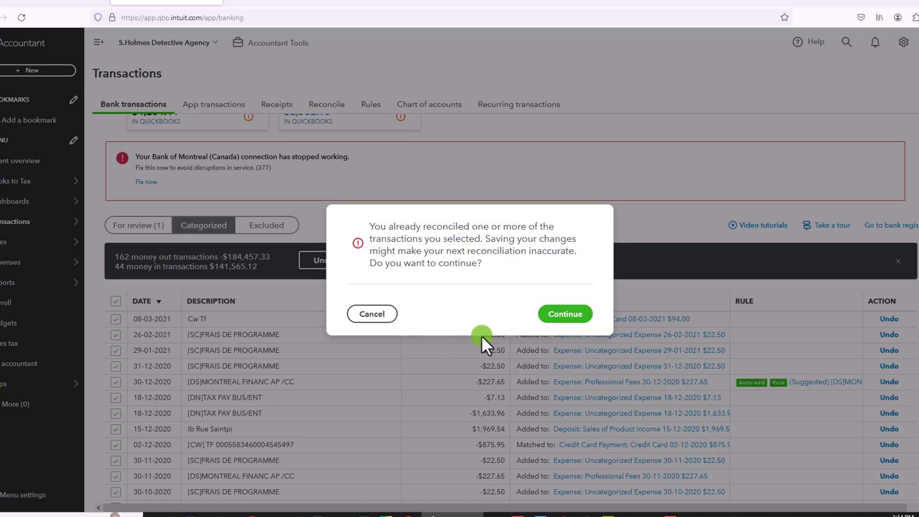
click(572, 315)
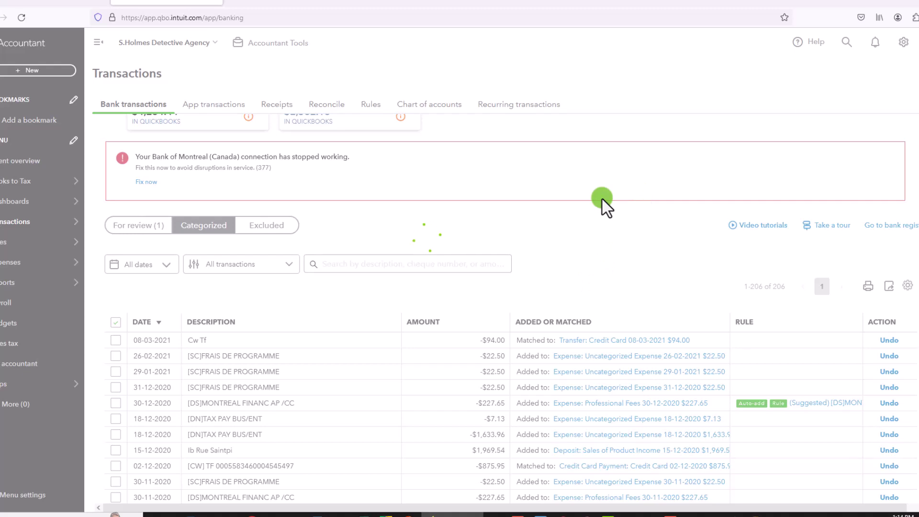
scroll(549, 340, down, 2)
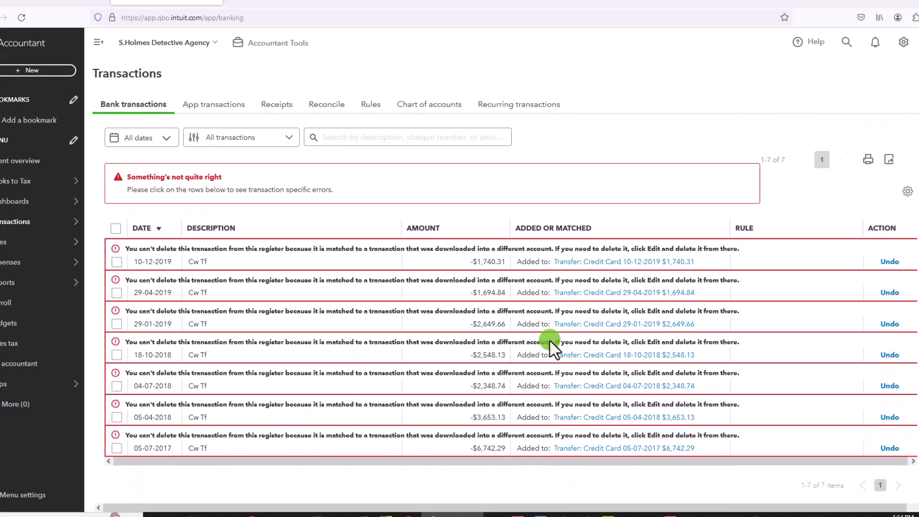
scroll(550, 341, down, 1)
scroll(339, 338, up, 4)
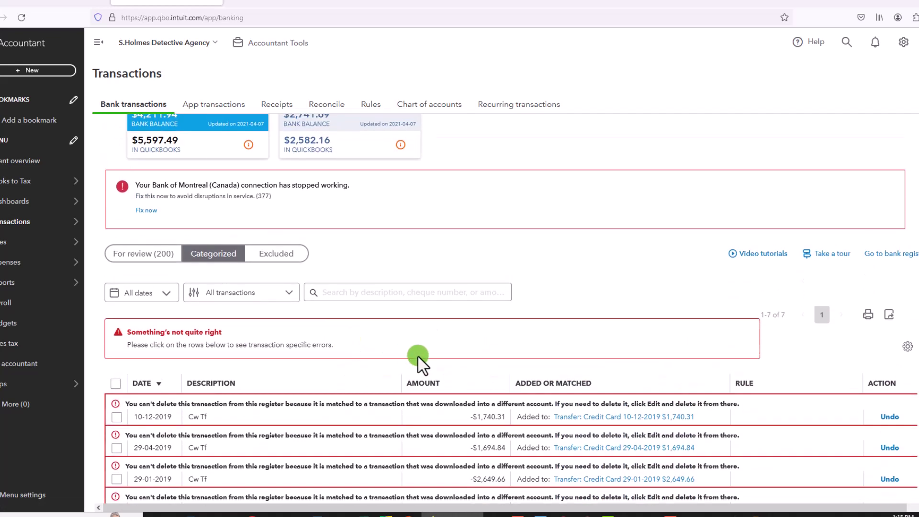
scroll(440, 349, up, 2)
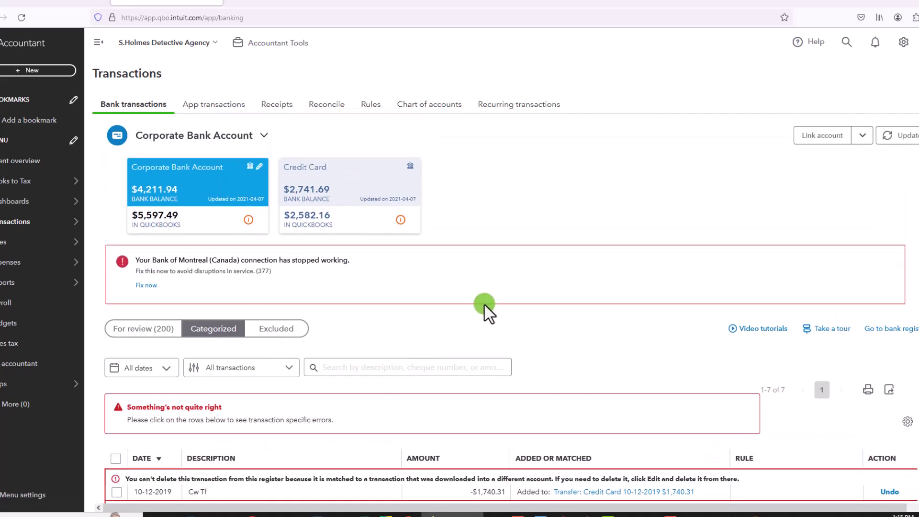
scroll(484, 305, down, 1)
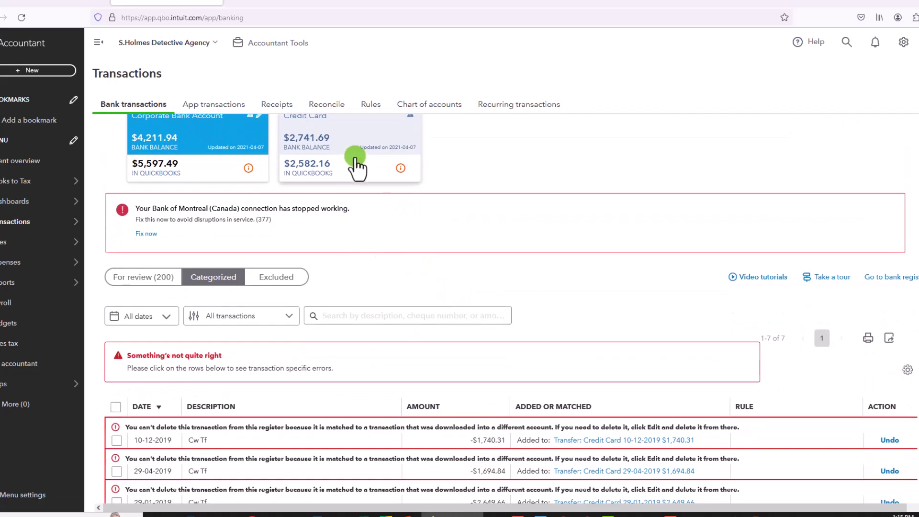
Show the 200 For review transactions (156 money out, 44 money in) and select them all
click(137, 277)
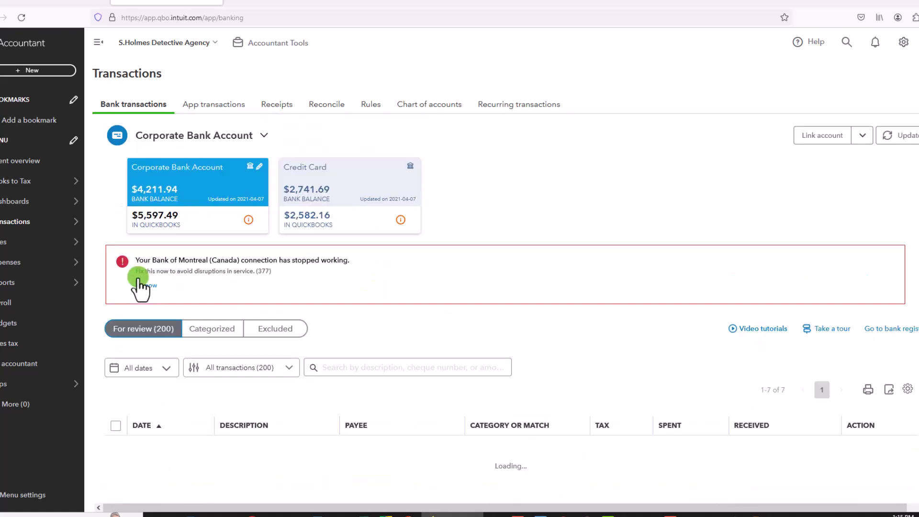
scroll(482, 312, down, 3)
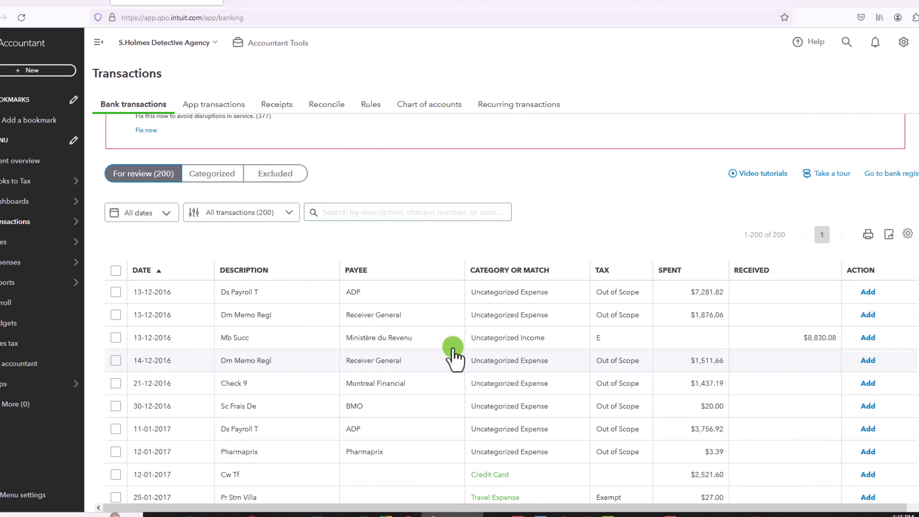
scroll(435, 376, down, 13)
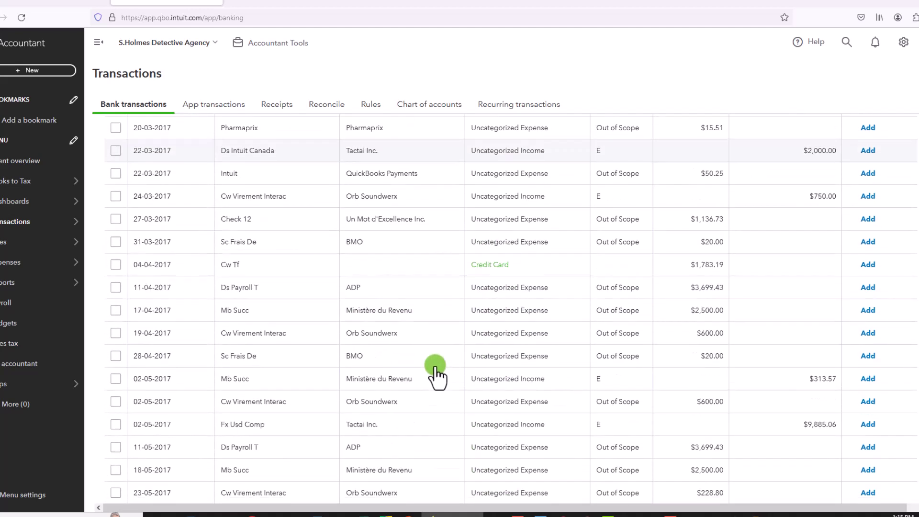
scroll(435, 376, up, 15)
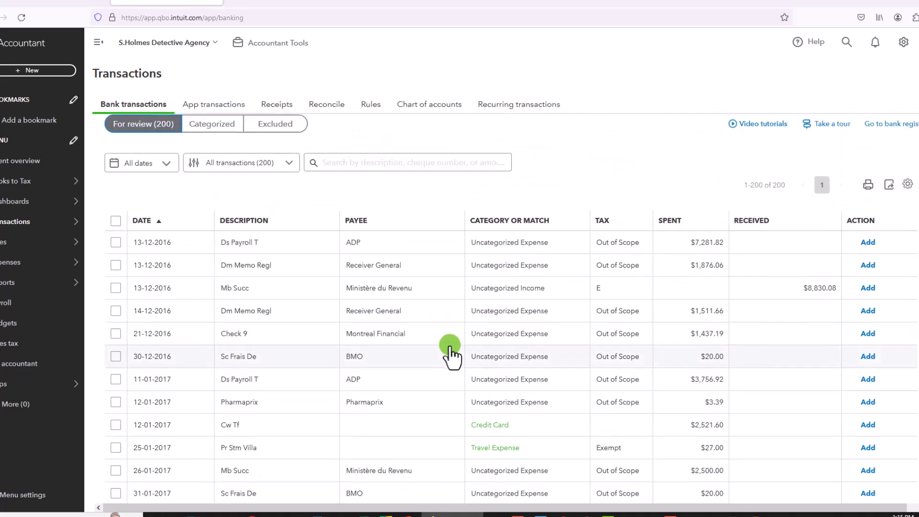
scroll(450, 355, up, 3)
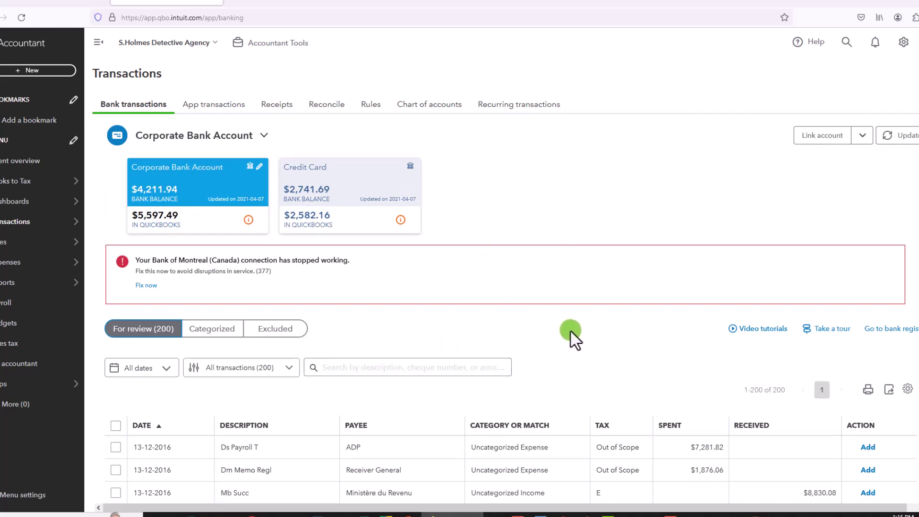
click(115, 424)
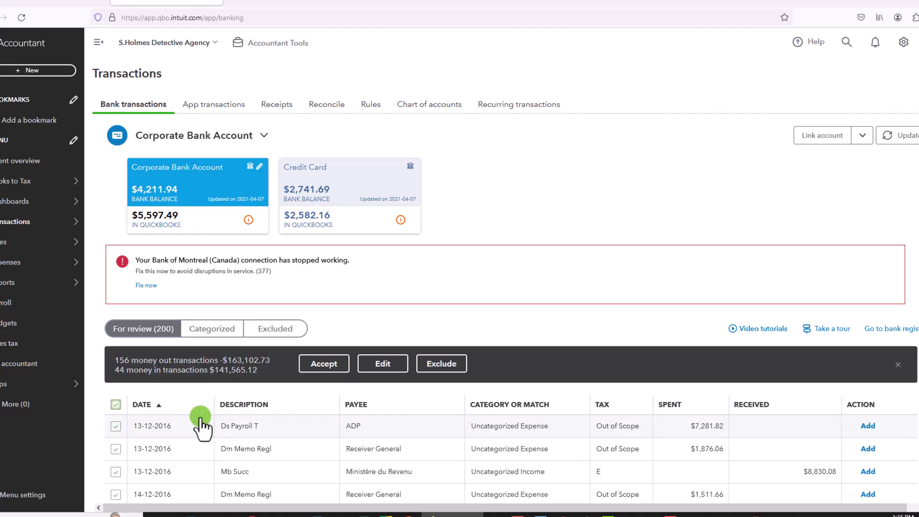
scroll(200, 433, down, 15)
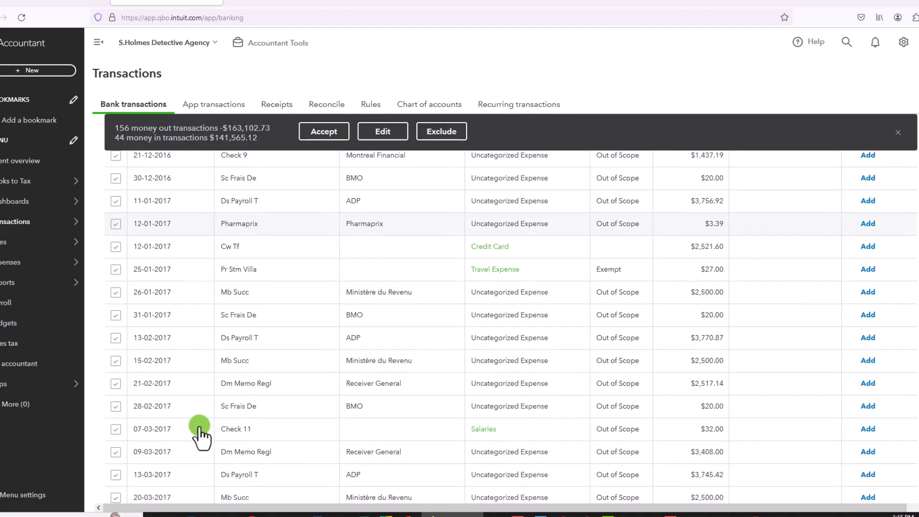
scroll(200, 433, down, 15)
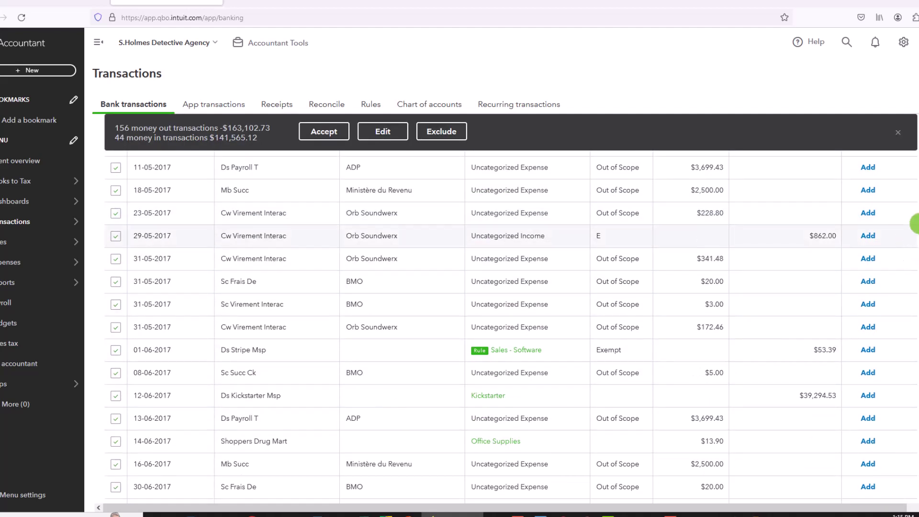
scroll(915, 134, up, 20)
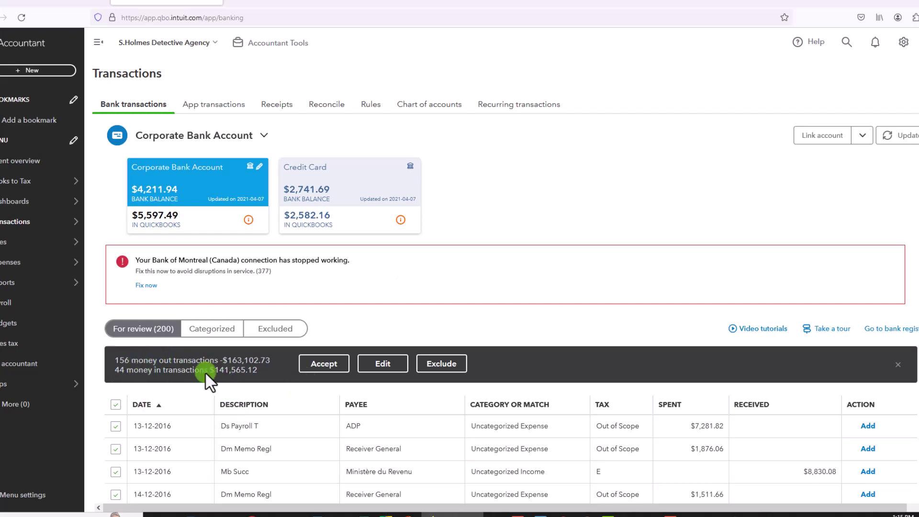
Exclude all 200 selected for-review transactions, leaving the review list at 0
click(441, 365)
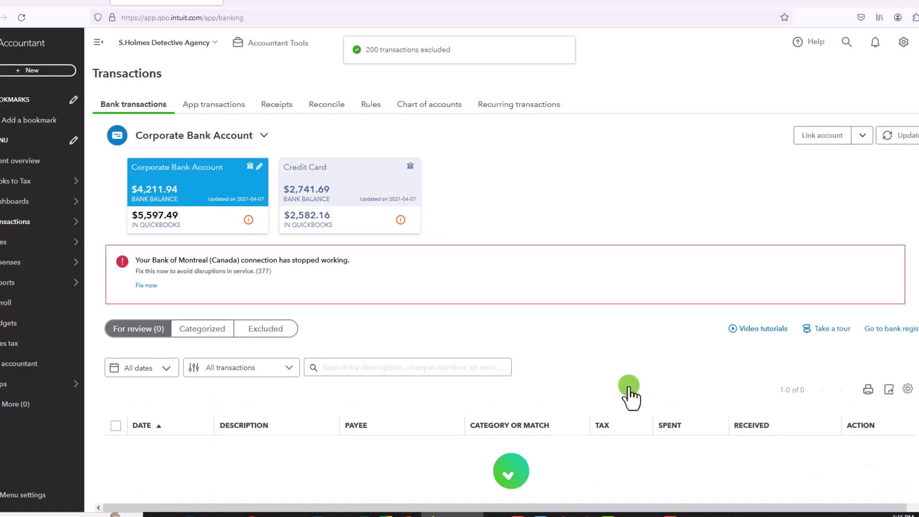
scroll(367, 449, down, 2)
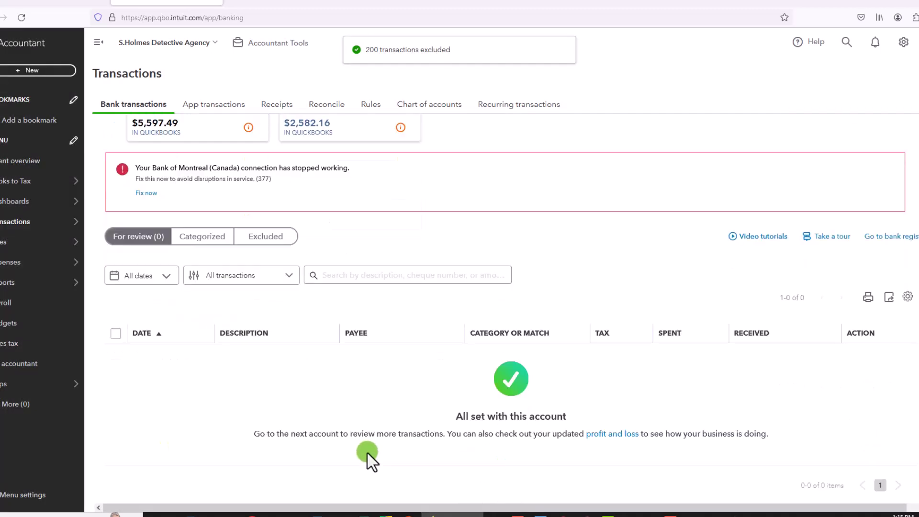
scroll(367, 452, up, 2)
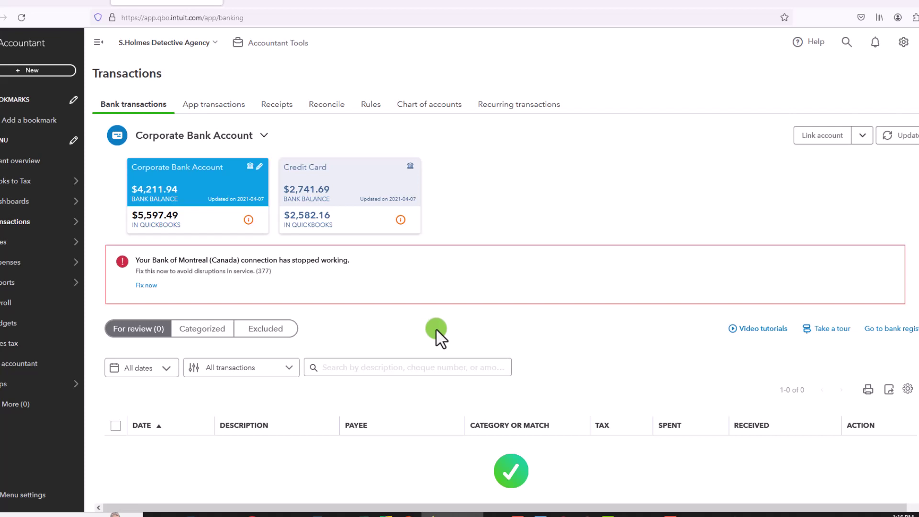
Show the Excluded transactions list and select every excluded transaction
click(272, 329)
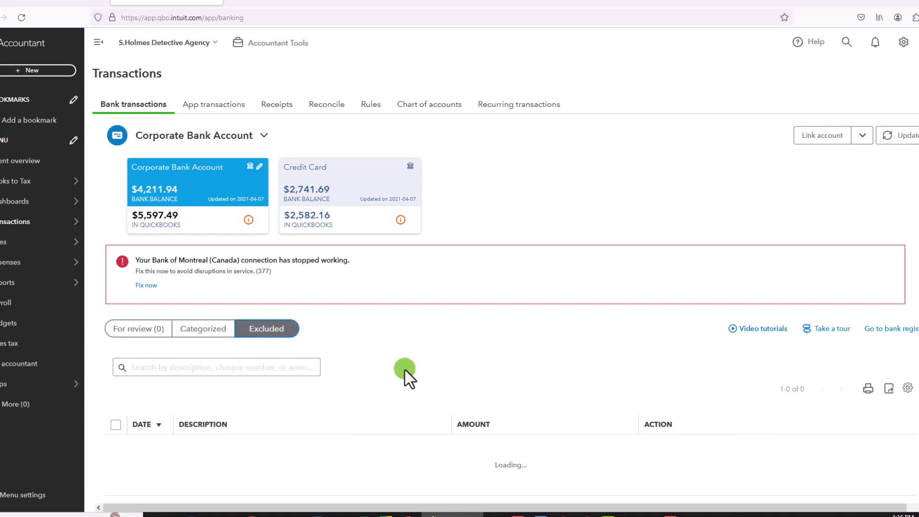
scroll(408, 433, down, 3)
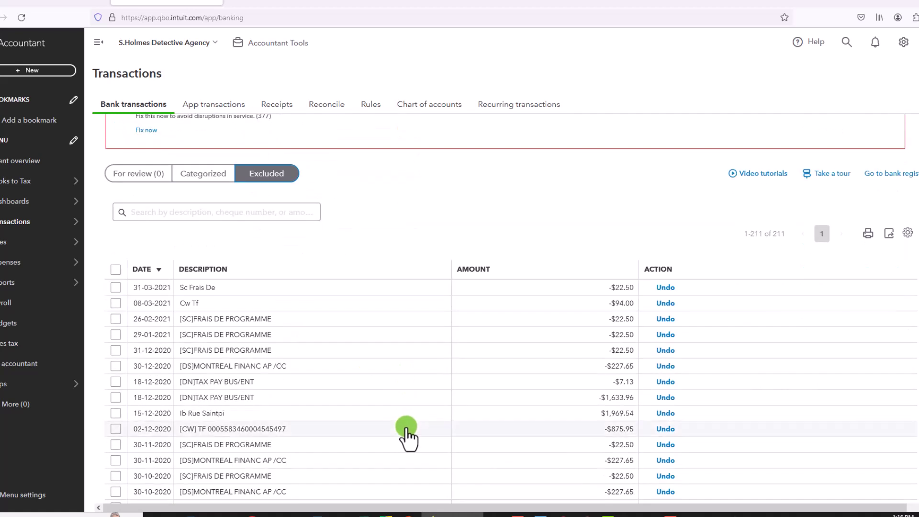
scroll(406, 433, down, 15)
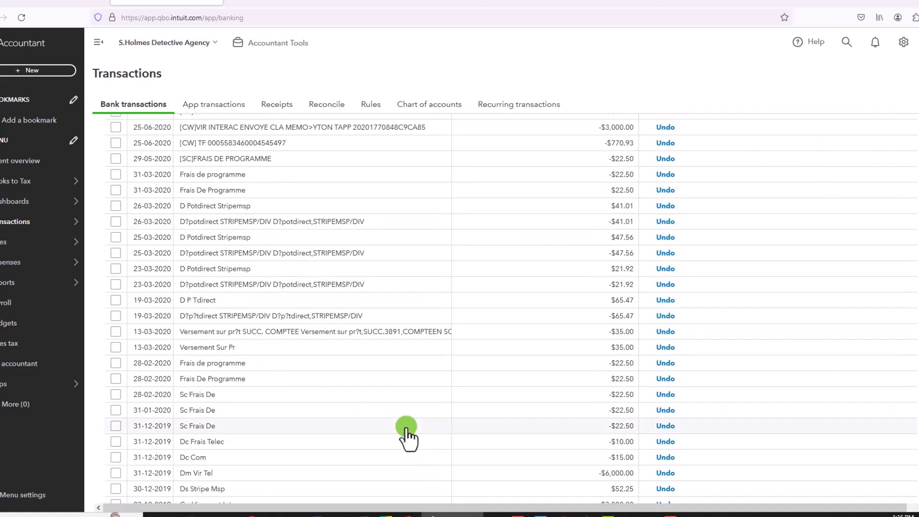
scroll(407, 433, down, 15)
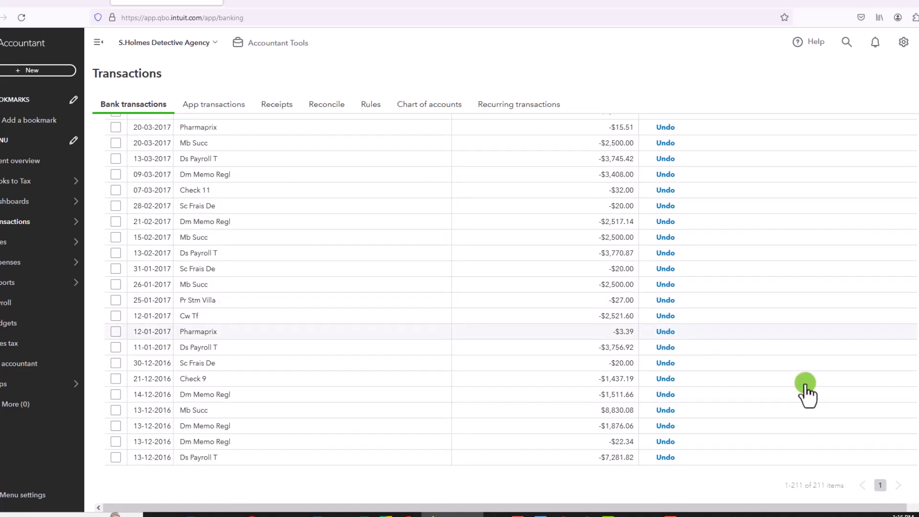
scroll(917, 286, up, 10)
scroll(916, 285, up, 10)
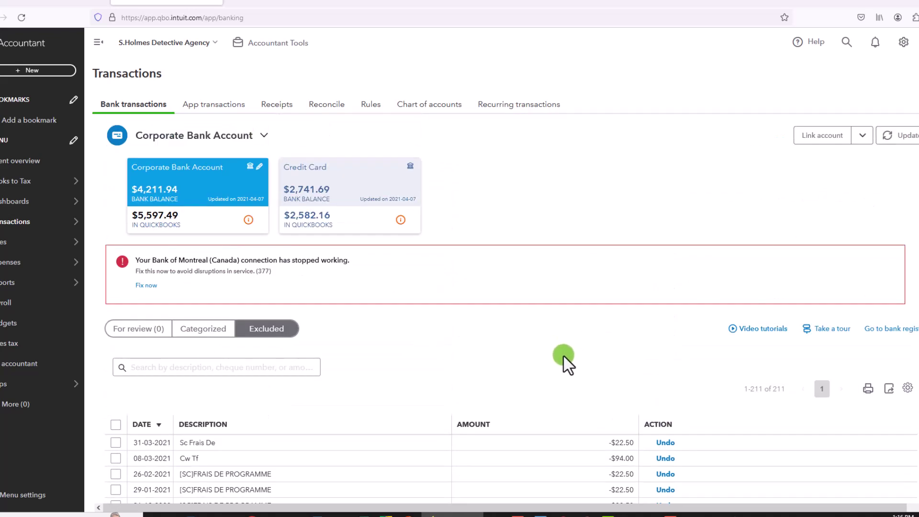
scroll(564, 357, down, 2)
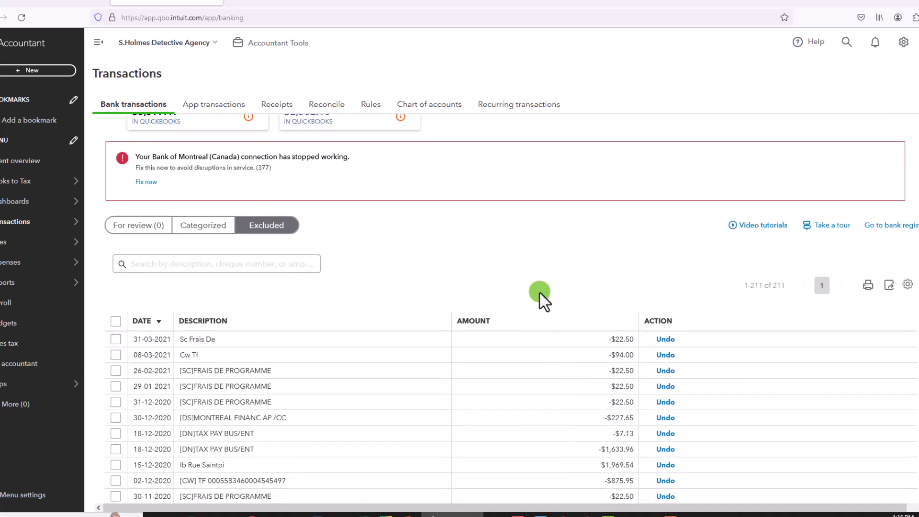
scroll(539, 293, up, 2)
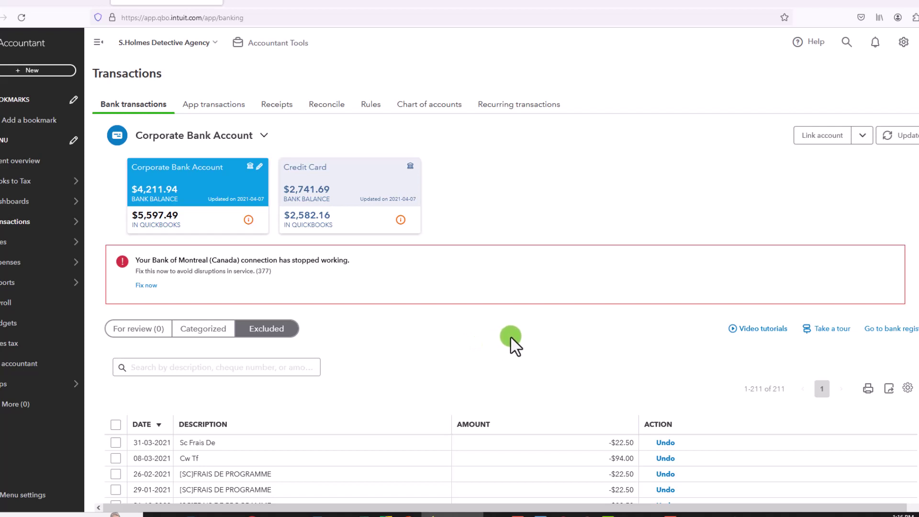
scroll(510, 337, down, 1)
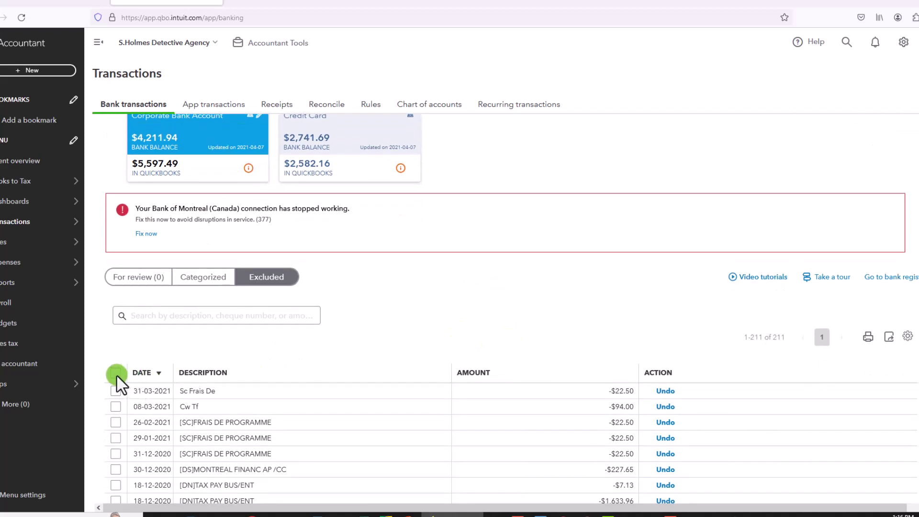
click(116, 373)
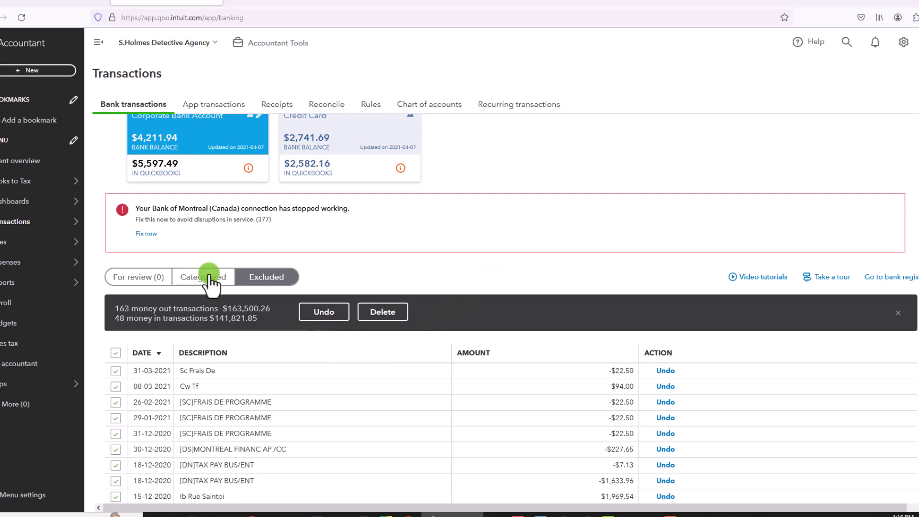
Check that For review shows 0 transactions and 'All set with this account'
click(136, 278)
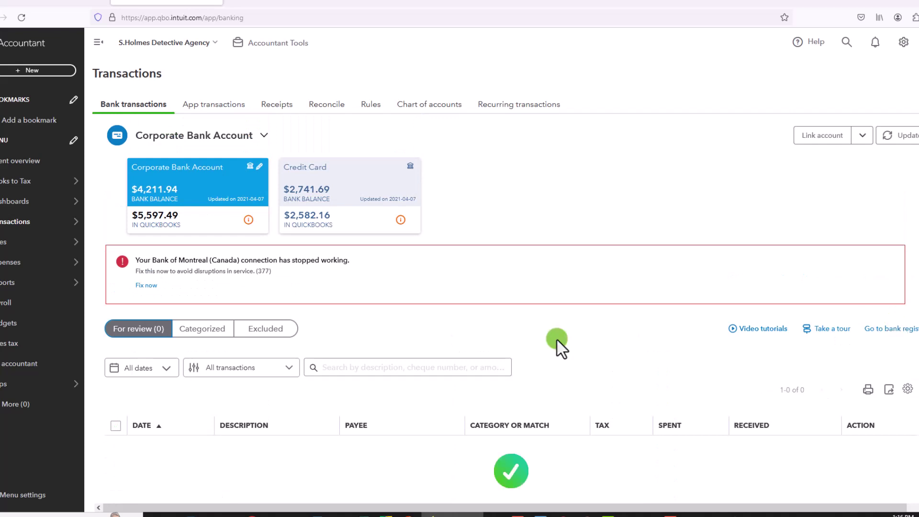
scroll(591, 403, down, 2)
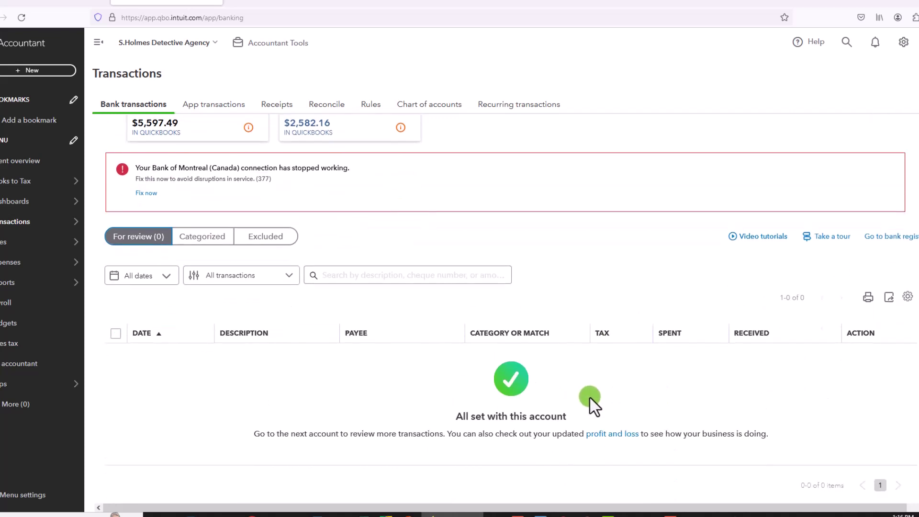
scroll(593, 402, up, 2)
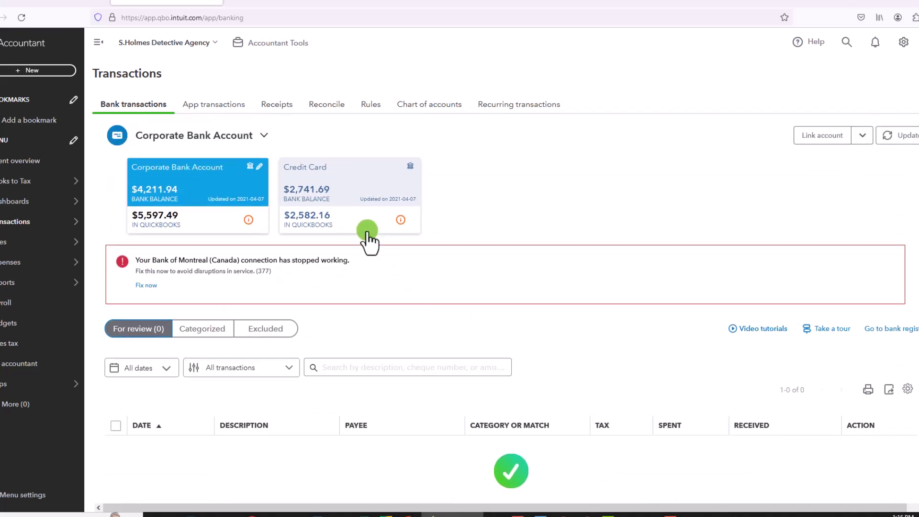
Switch to the Credit Card account and show its categorized transactions
click(354, 201)
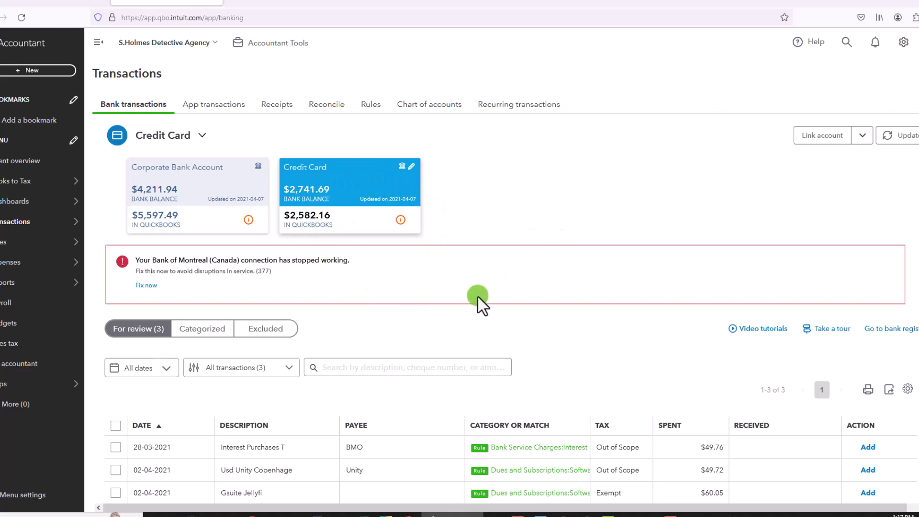
click(330, 201)
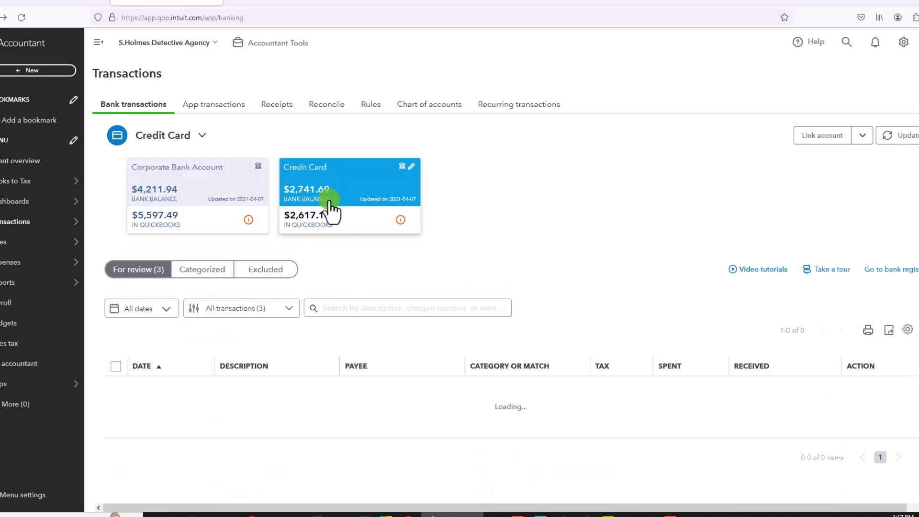
scroll(482, 312, down, 1)
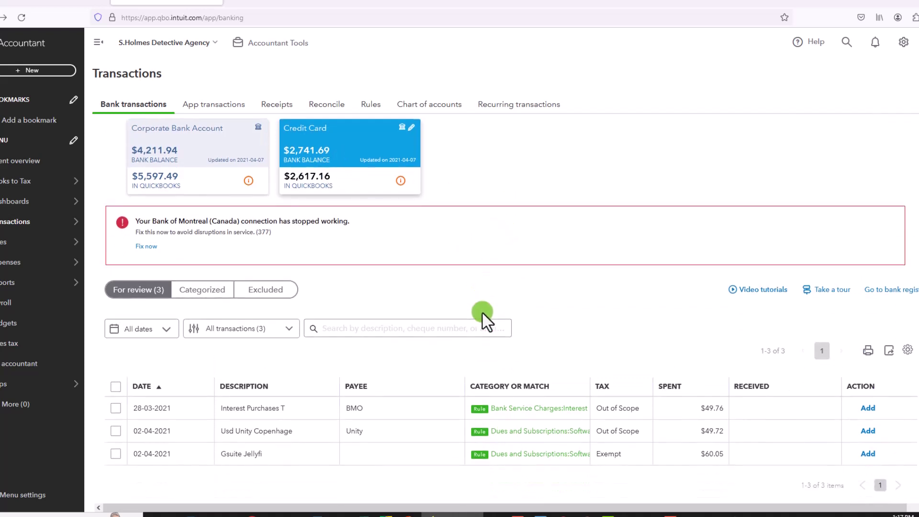
click(203, 289)
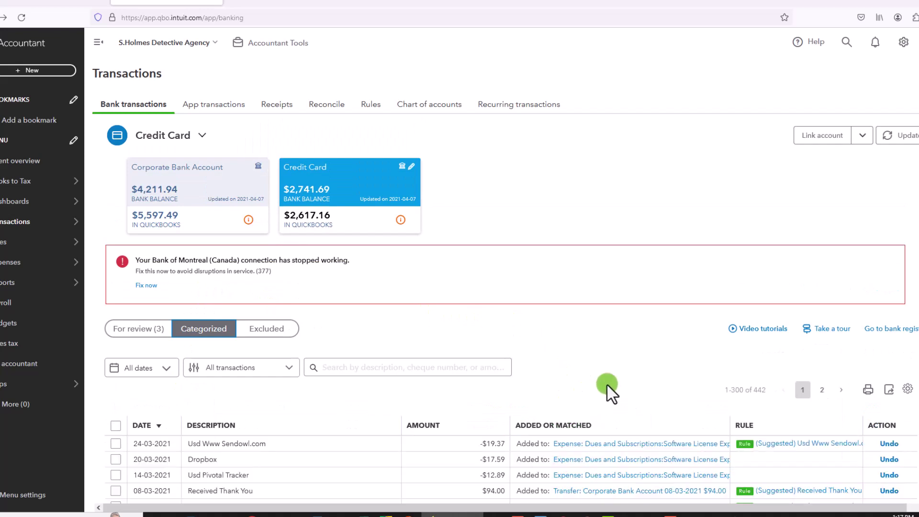
scroll(608, 390, down, 1)
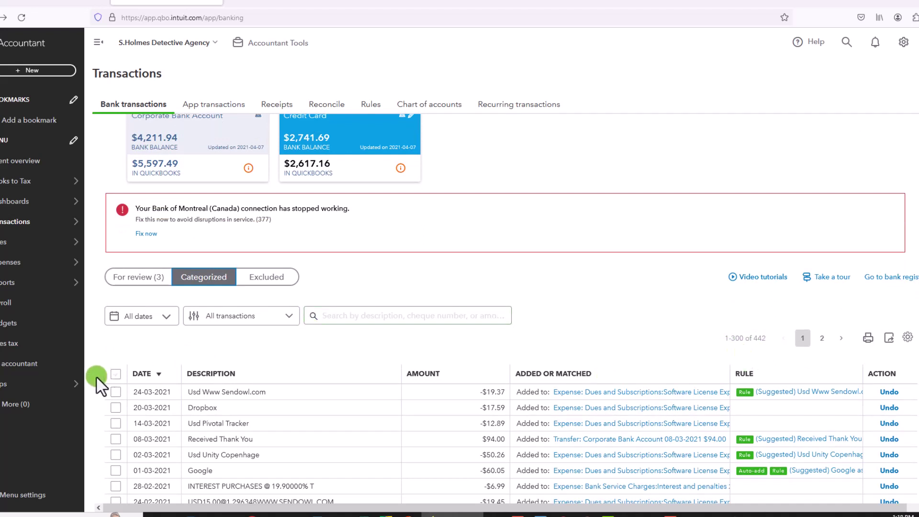
Undo all 142 categorized Credit Card transactions in two batches, accepting the reconciliation warnings
click(115, 376)
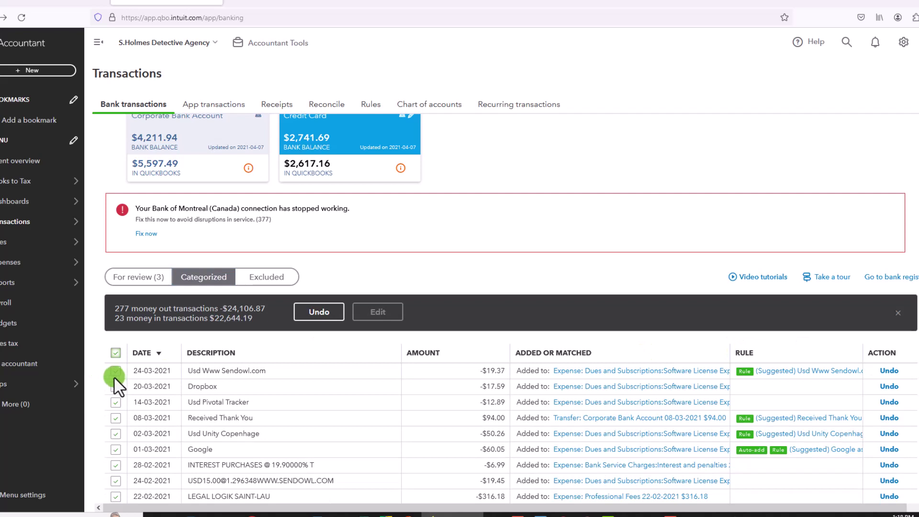
click(311, 314)
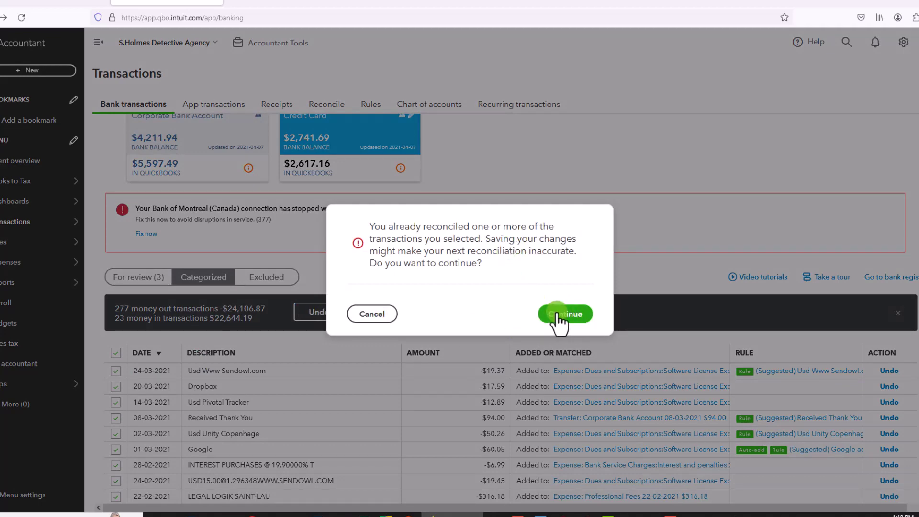
click(556, 315)
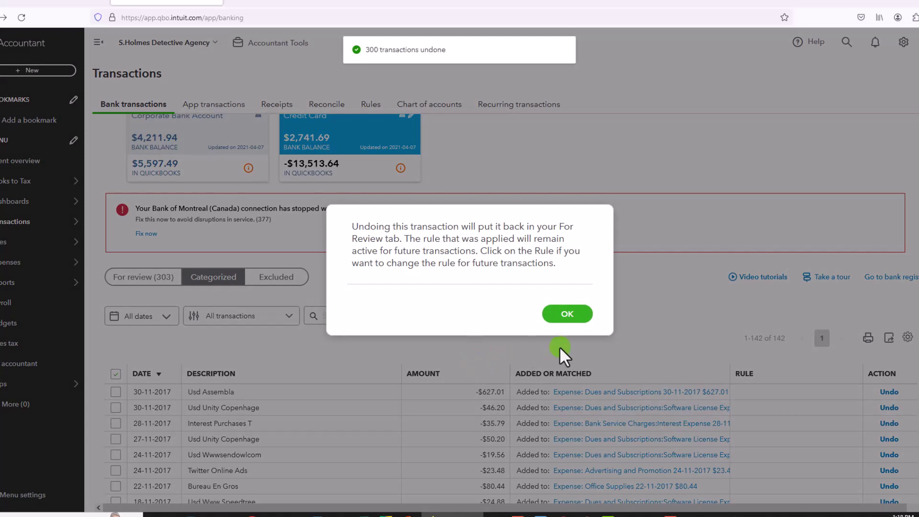
click(568, 315)
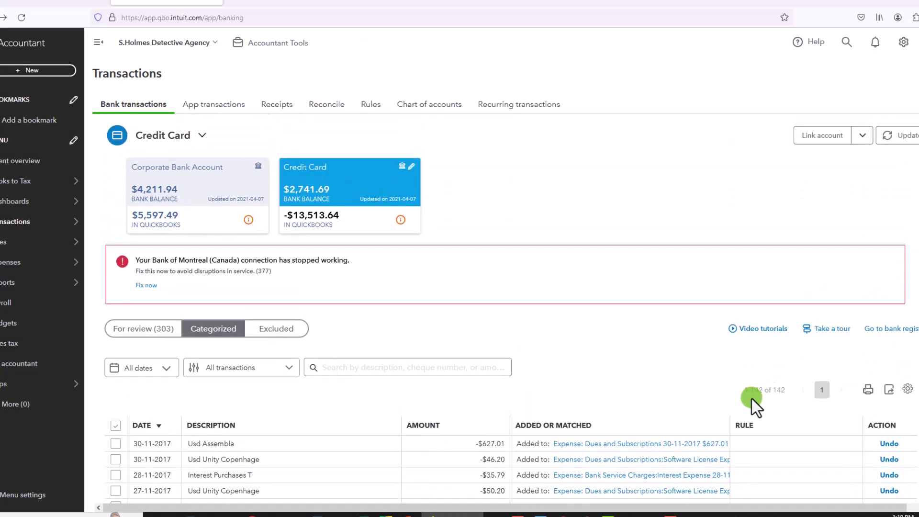
click(116, 427)
click(309, 363)
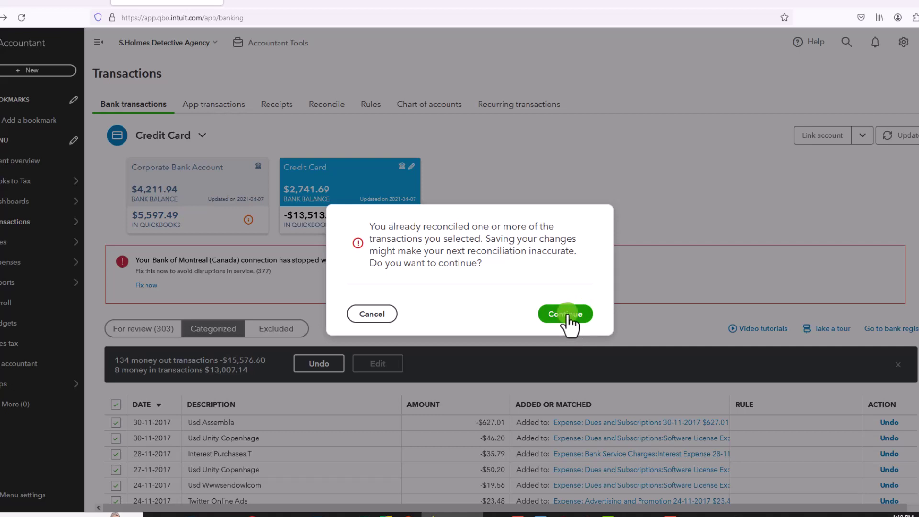
click(563, 315)
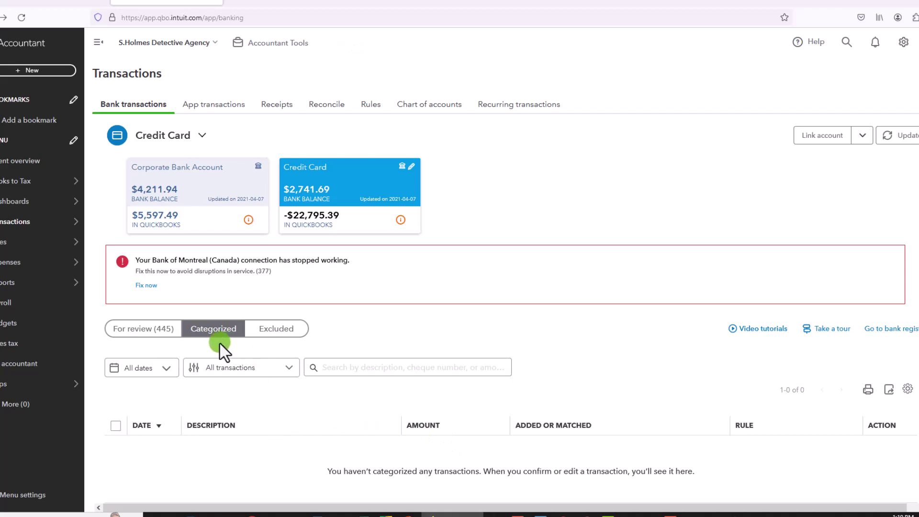
Exclude all 445 Credit Card for-review transactions in two batches until 0 remain
click(111, 335)
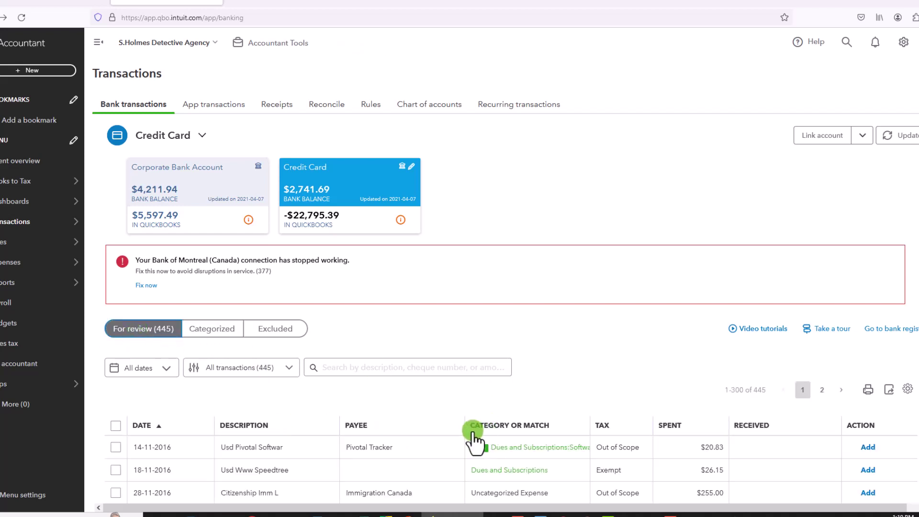
scroll(421, 430, down, 2)
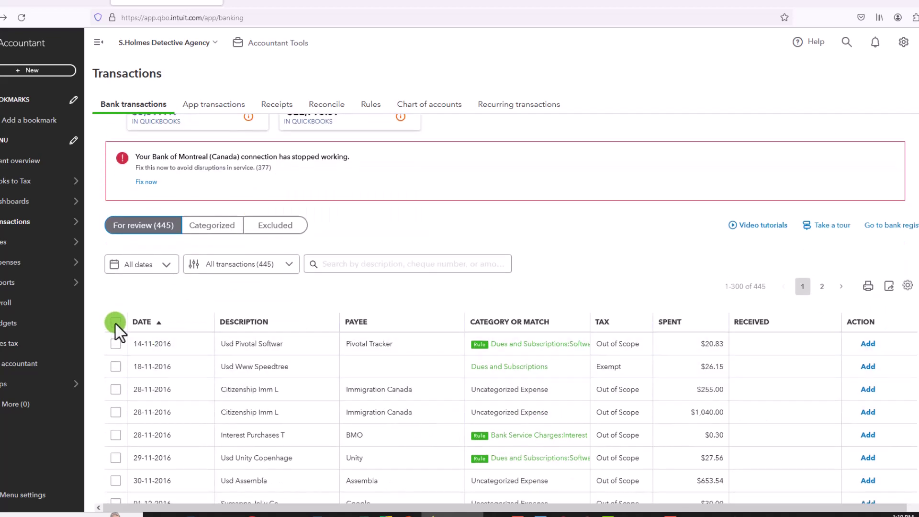
click(115, 322)
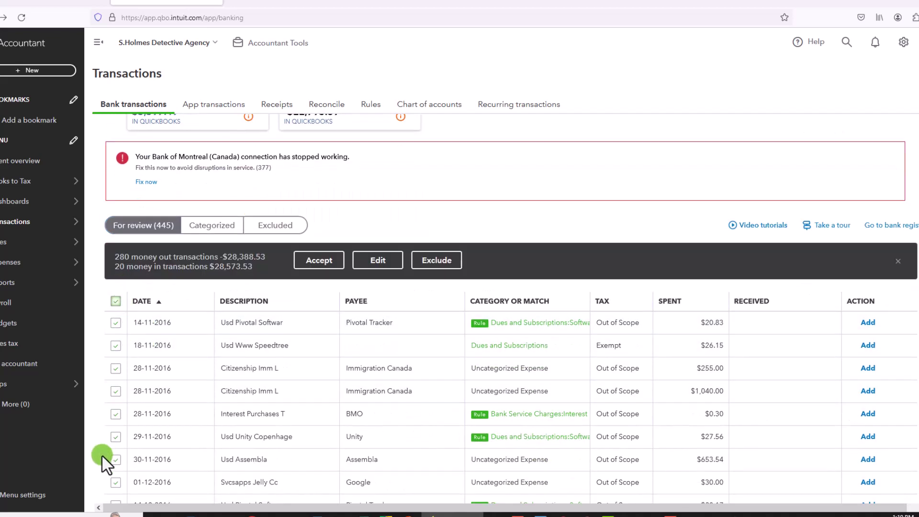
click(437, 260)
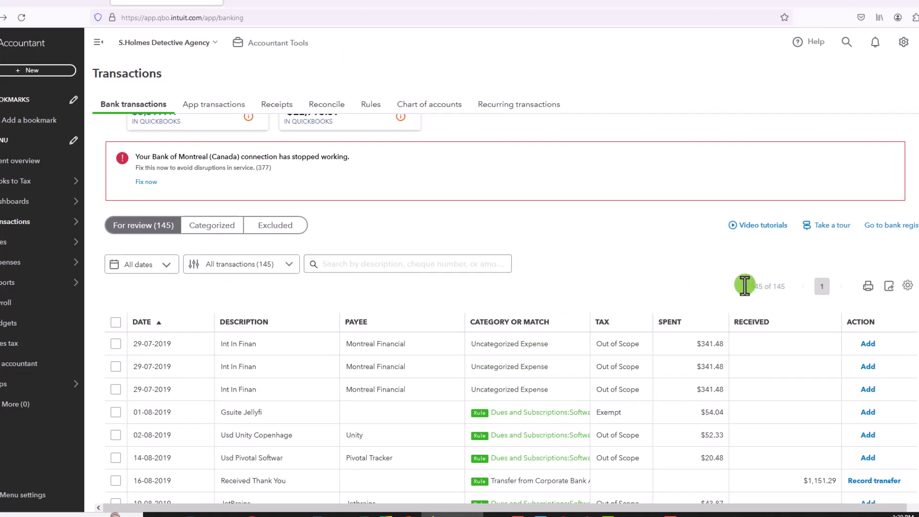
click(117, 324)
click(443, 263)
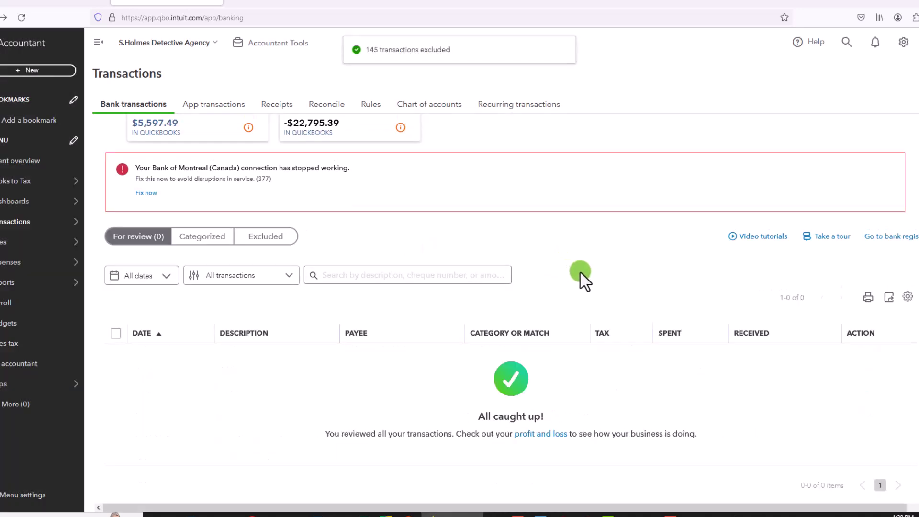
scroll(580, 423, up, 2)
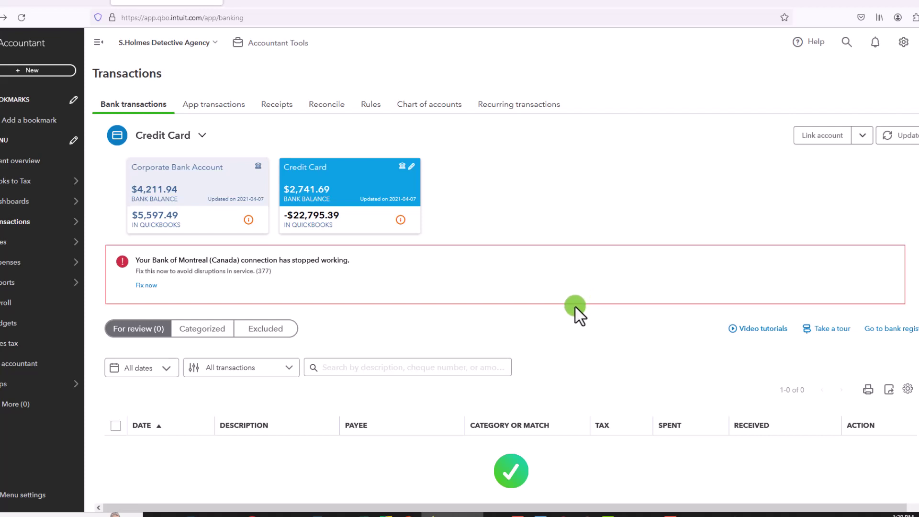
mouse_move(16, 286)
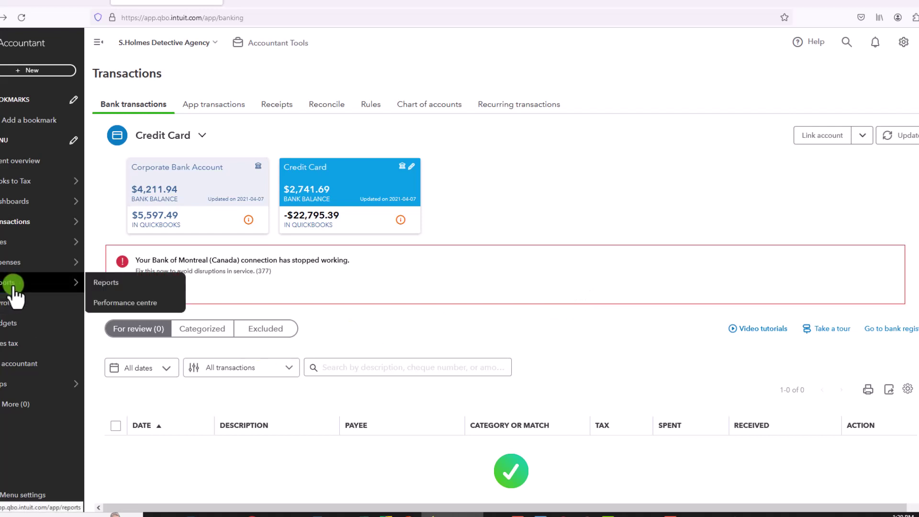
click(13, 287)
click(172, 294)
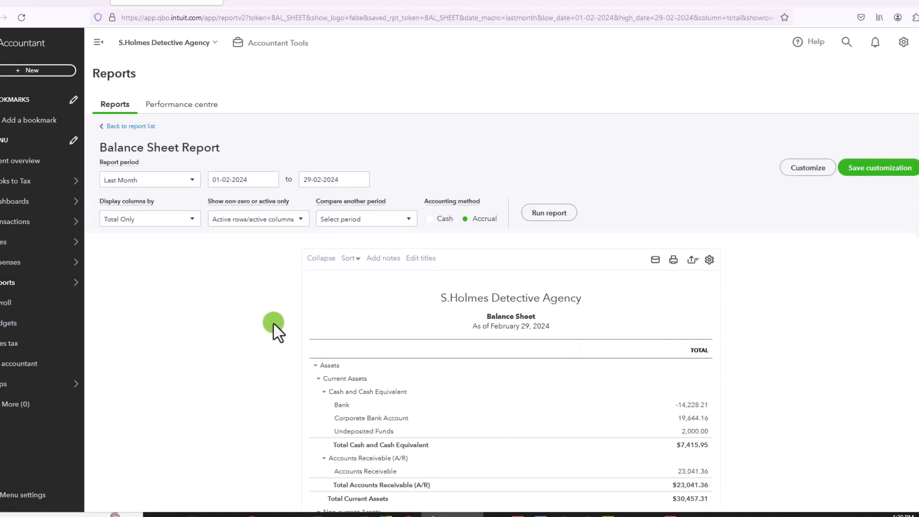
click(164, 180)
scroll(139, 201, down, 5)
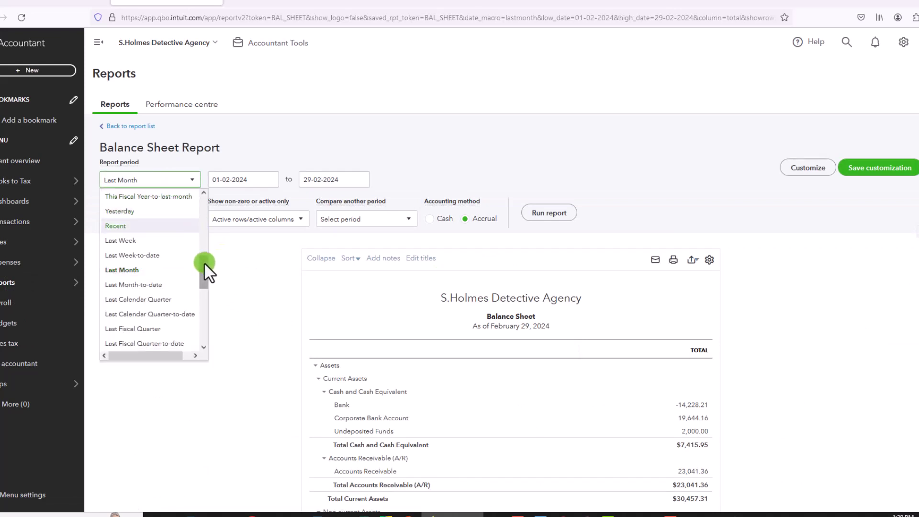
drag(203, 263, 201, 191)
click(141, 198)
click(550, 213)
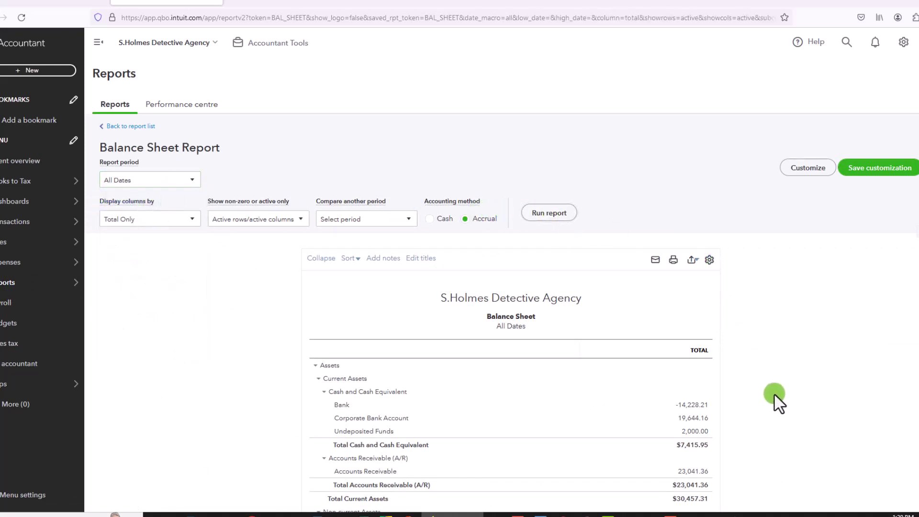
scroll(774, 395, down, 3)
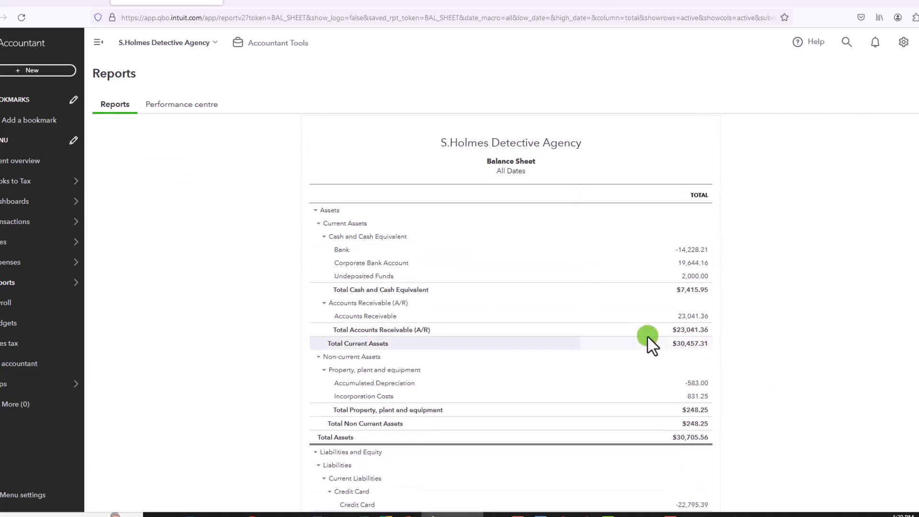
scroll(534, 371, down, 1)
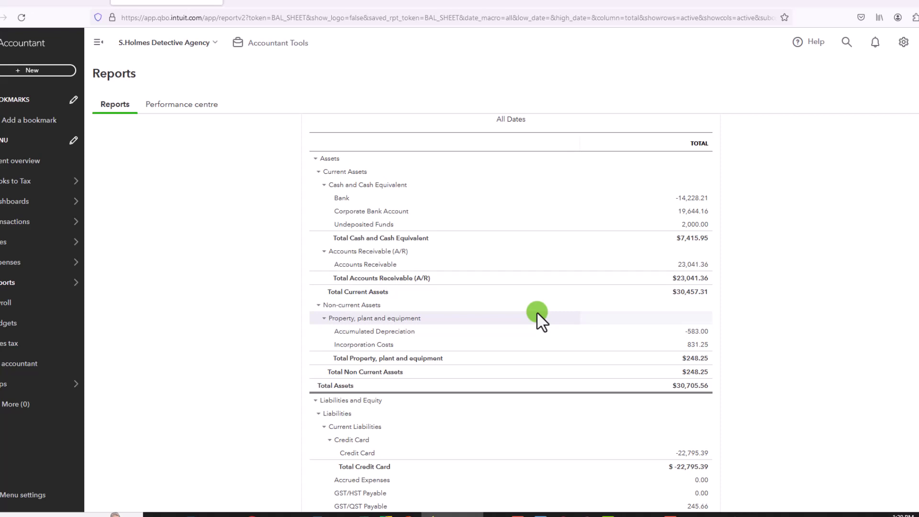
scroll(538, 316, up, 1)
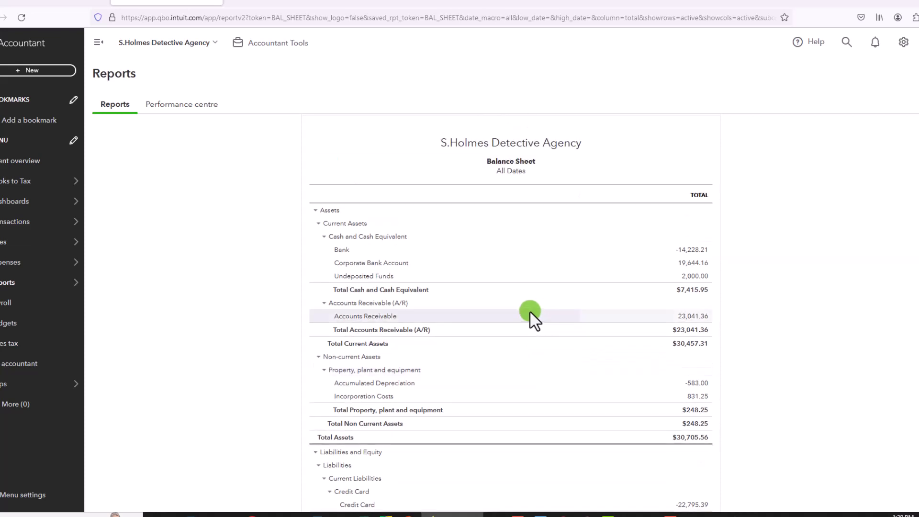
click(692, 251)
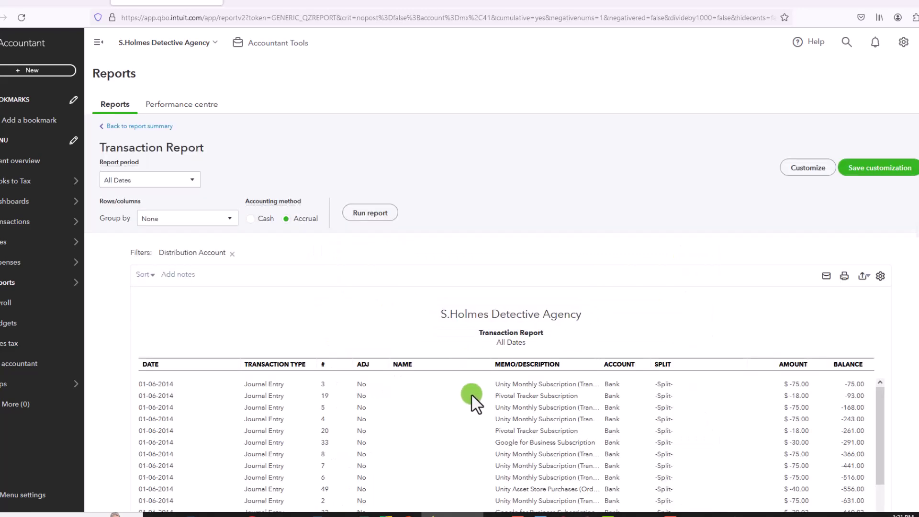
scroll(471, 394, down, 2)
scroll(525, 297, down, 4)
scroll(429, 361, down, 10)
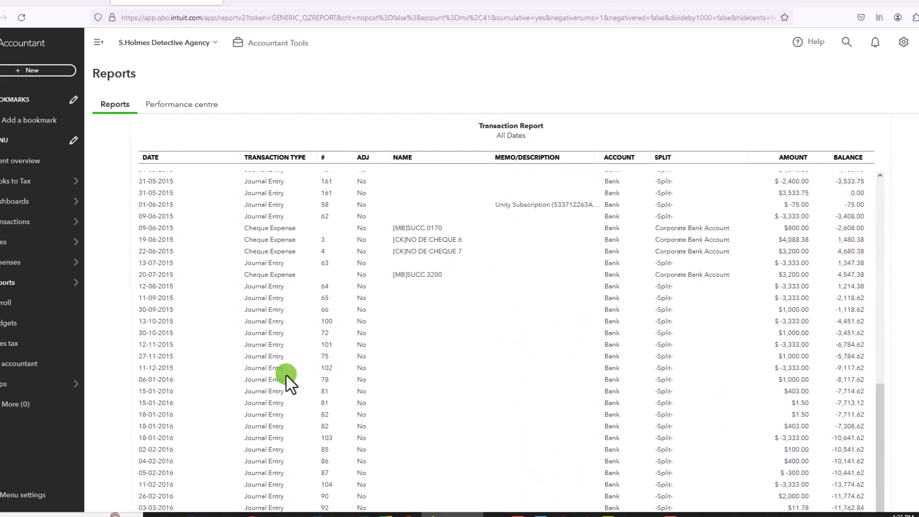
scroll(295, 374, down, 10)
scroll(295, 374, up, 15)
scroll(300, 377, up, 10)
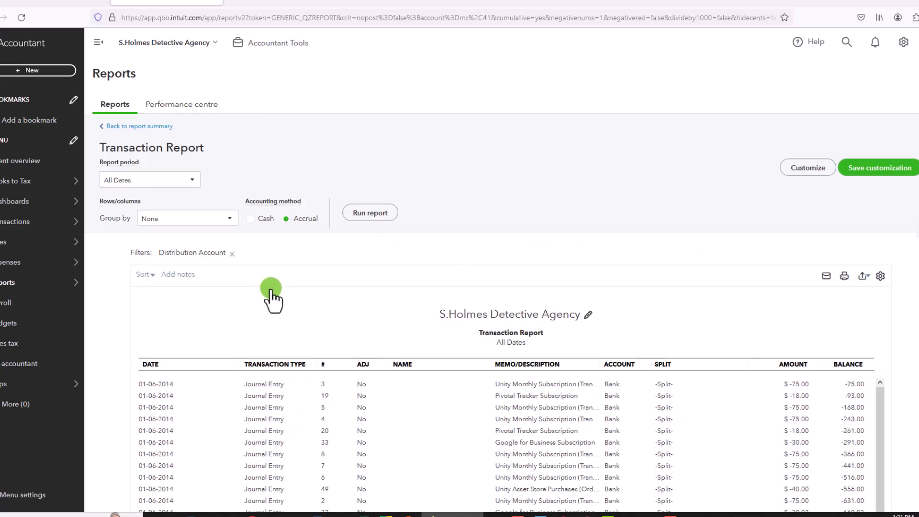
click(153, 127)
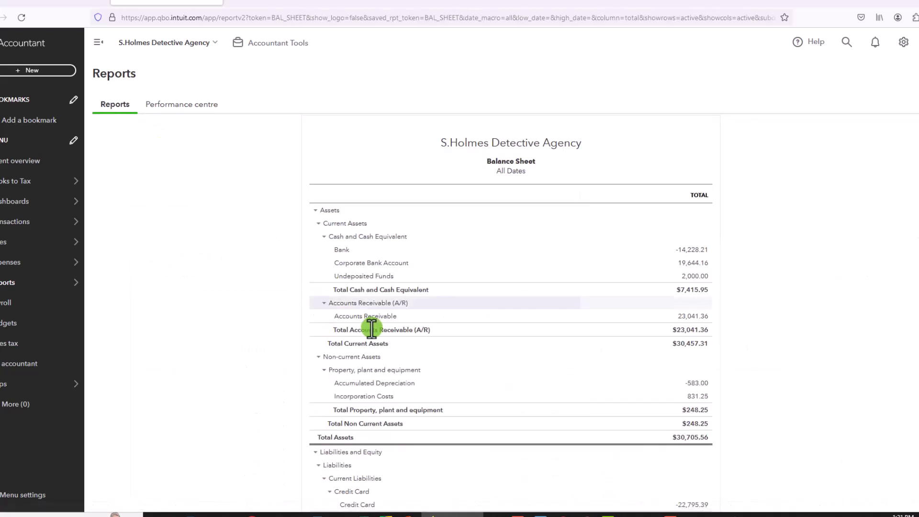
click(692, 317)
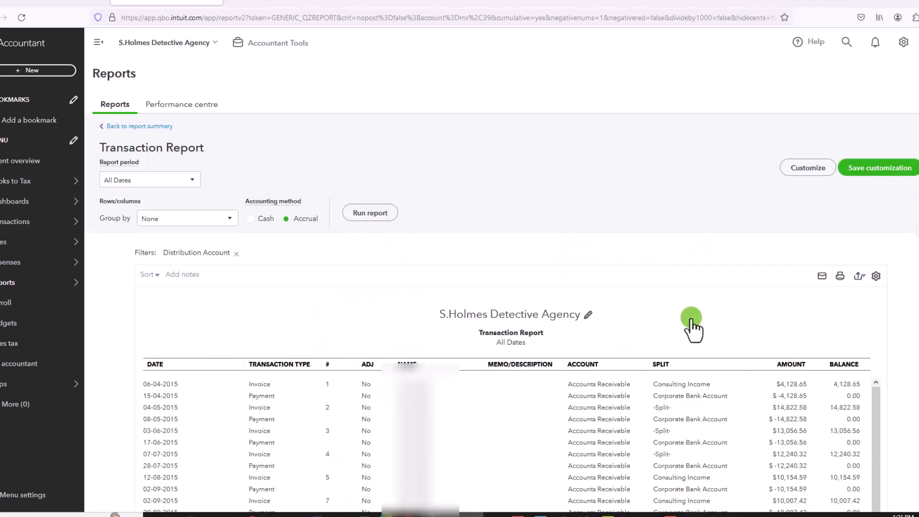
scroll(444, 389, down, 5)
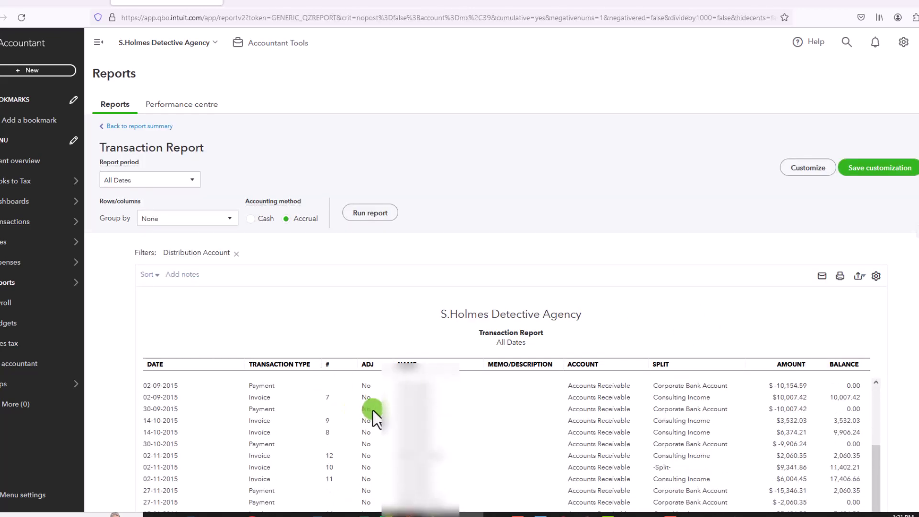
scroll(383, 392, up, 5)
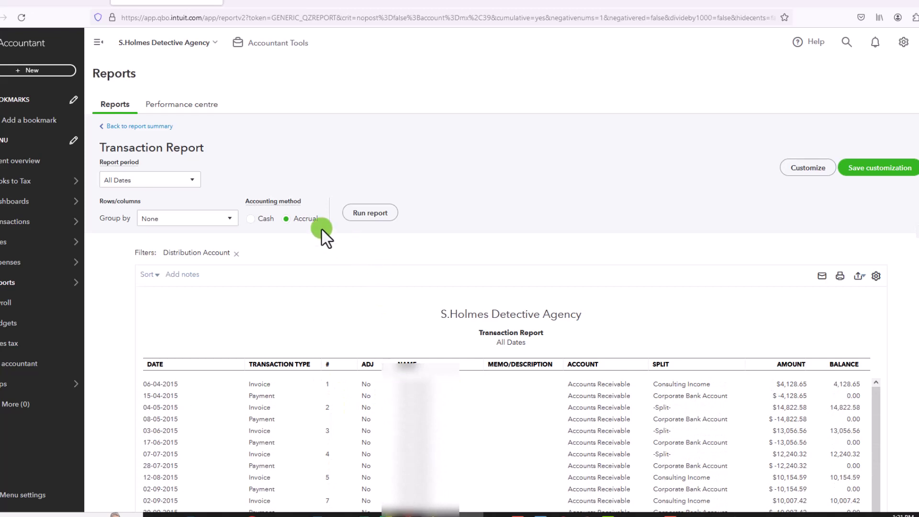
click(146, 126)
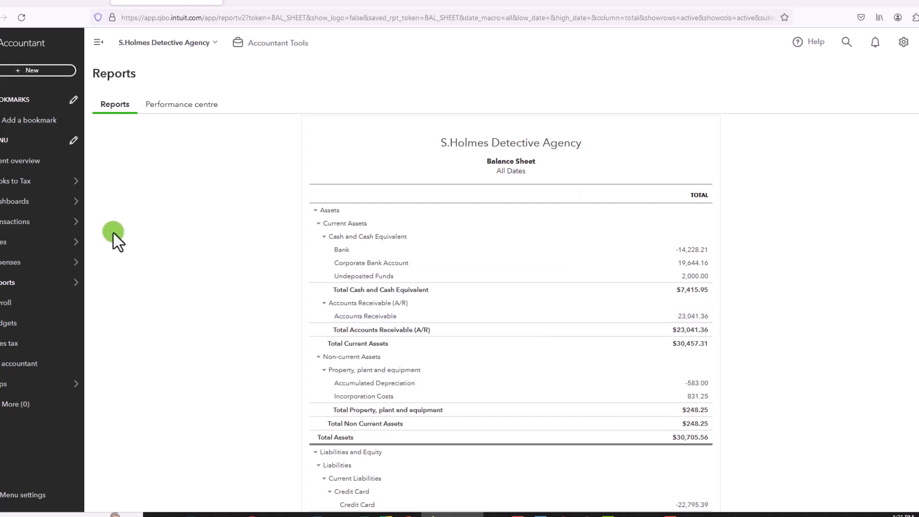
mouse_move(56, 230)
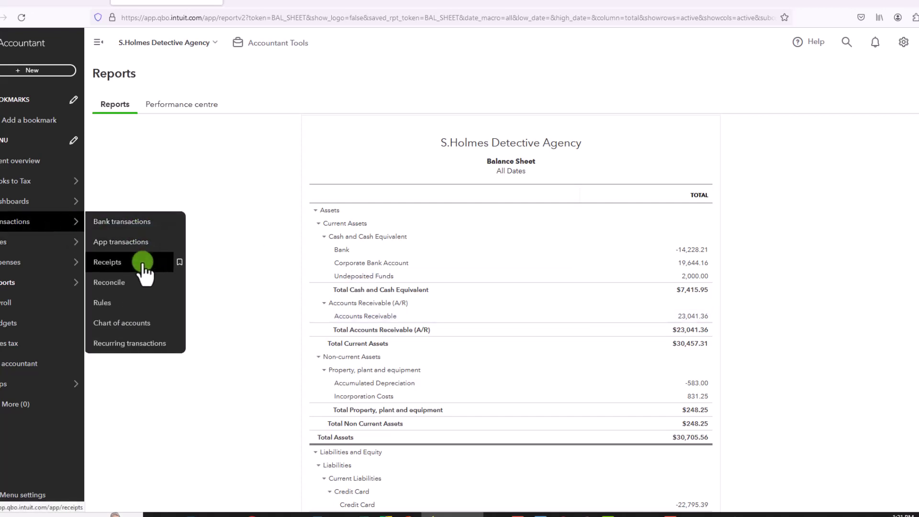
Open the Chart of accounts, showing Corporate Bank Account at $19,644.16
click(135, 328)
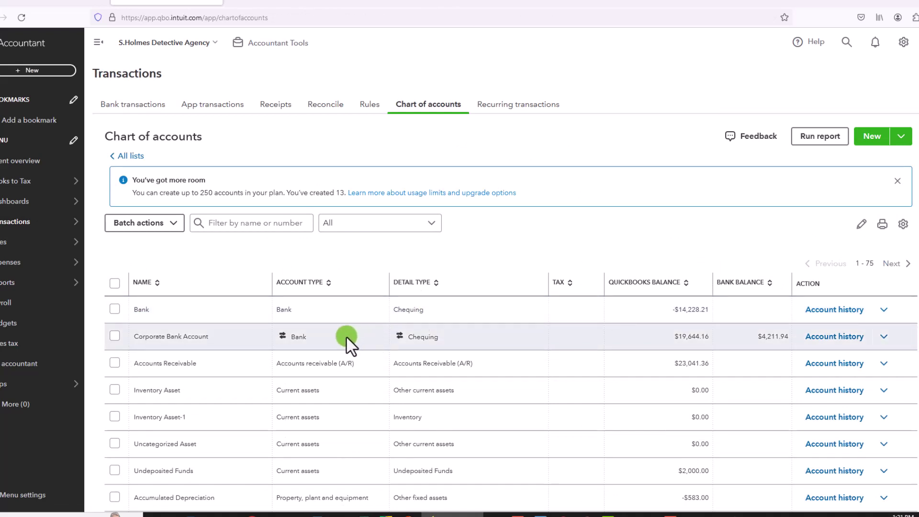
Open the Corporate Bank Account register, close the tour, and review its 163 transactions
click(510, 337)
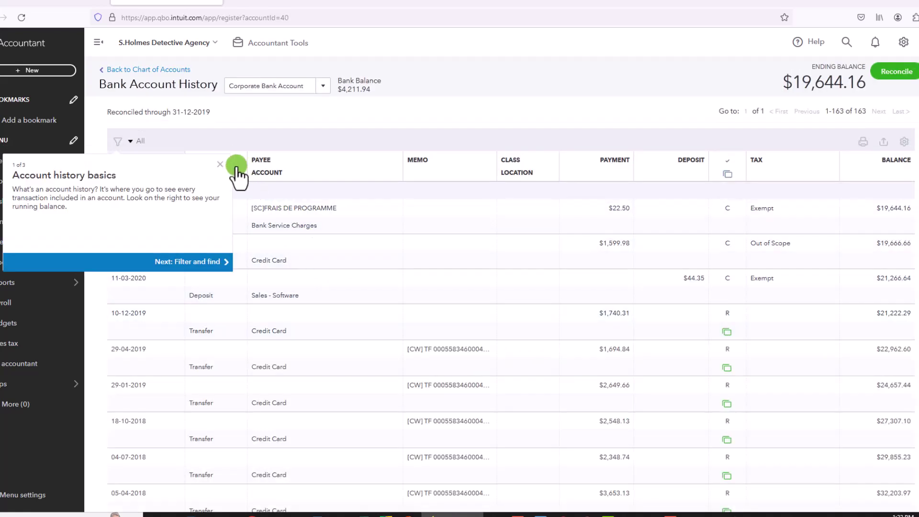
click(221, 167)
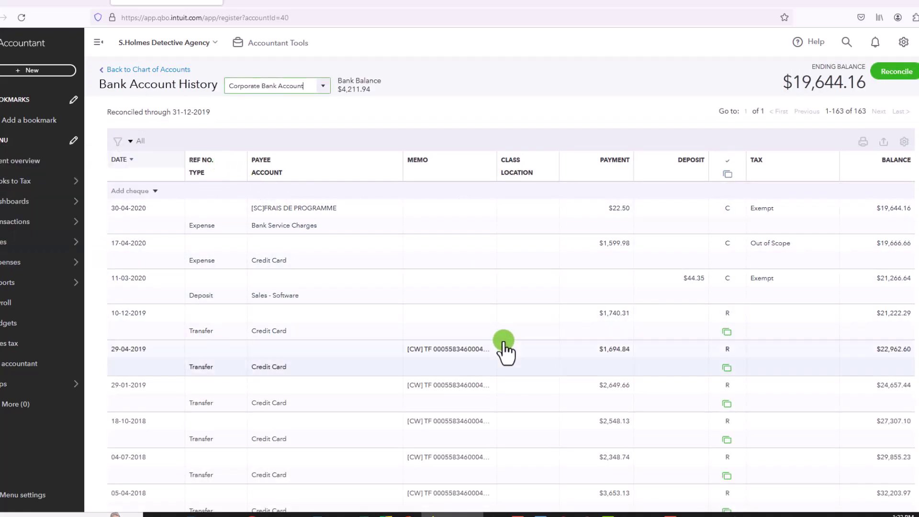
scroll(504, 347, down, 3)
scroll(503, 343, down, 15)
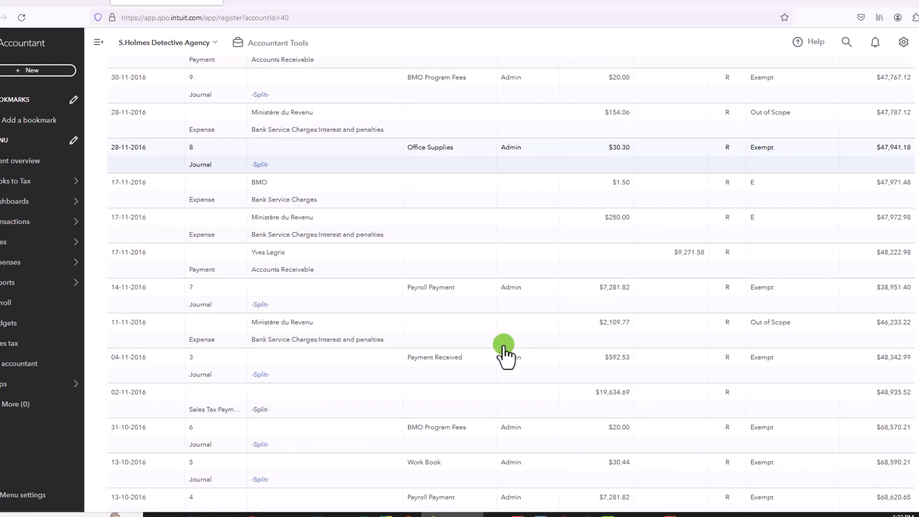
scroll(504, 352, down, 10)
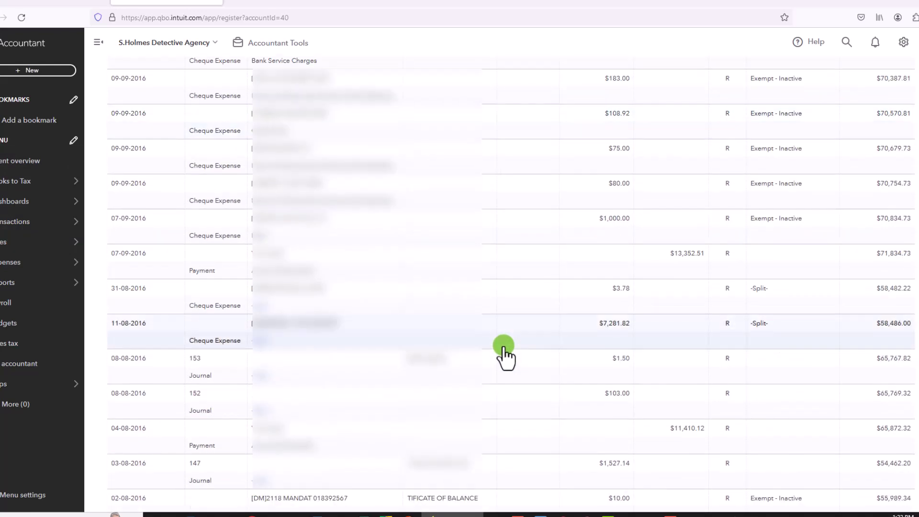
scroll(504, 354, down, 15)
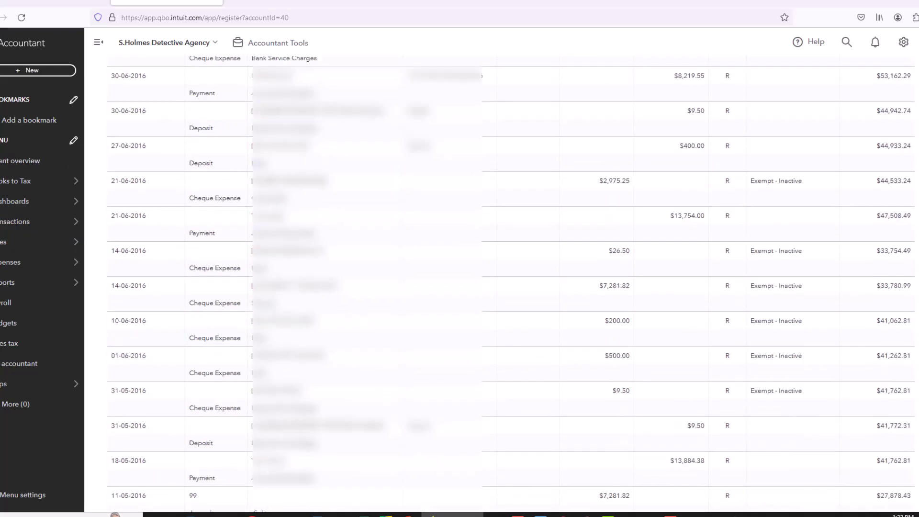
scroll(511, 286, down, 10)
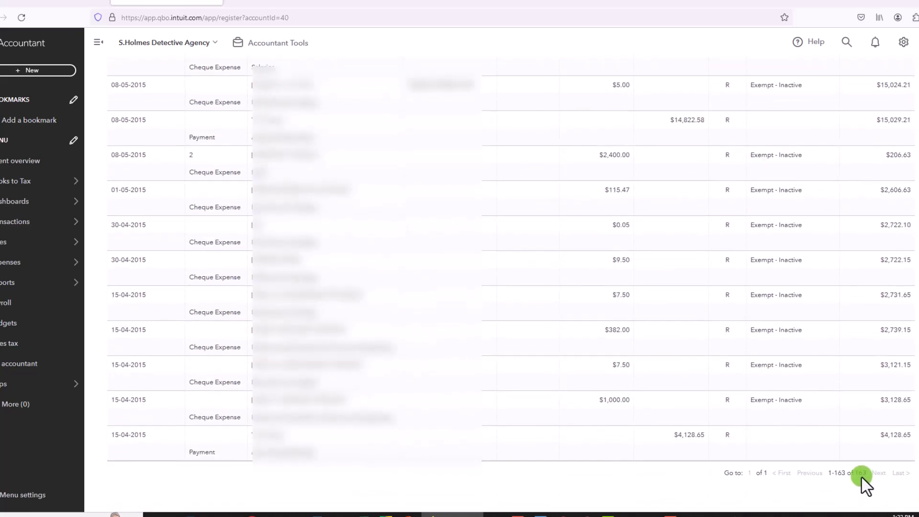
scroll(682, 429, up, 2)
scroll(689, 431, up, 1)
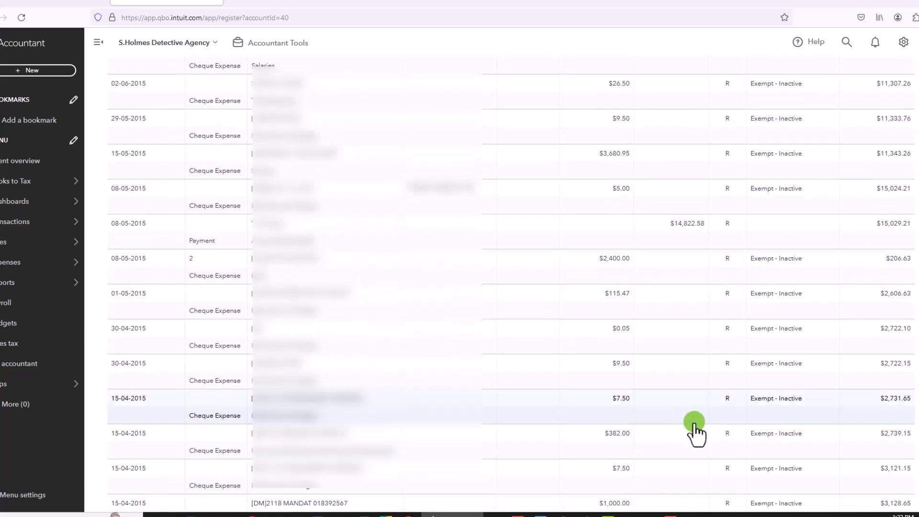
scroll(695, 430, up, 15)
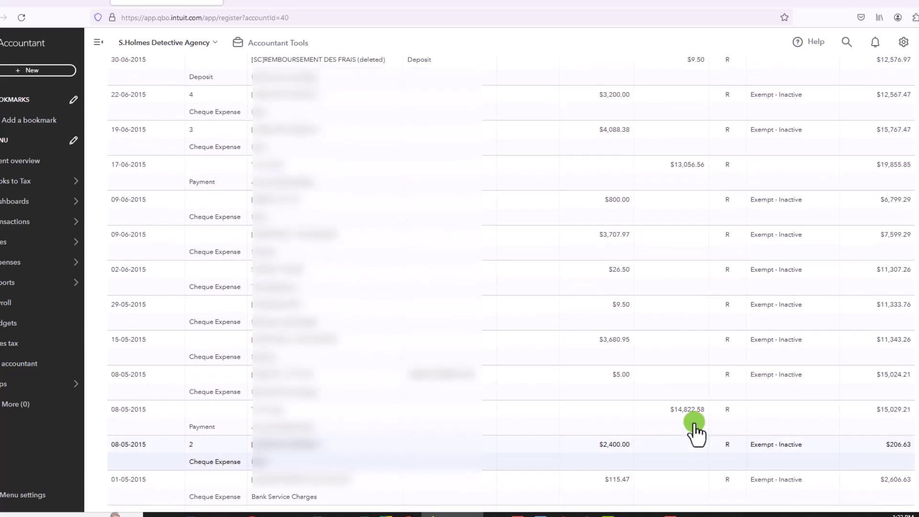
scroll(694, 430, up, 10)
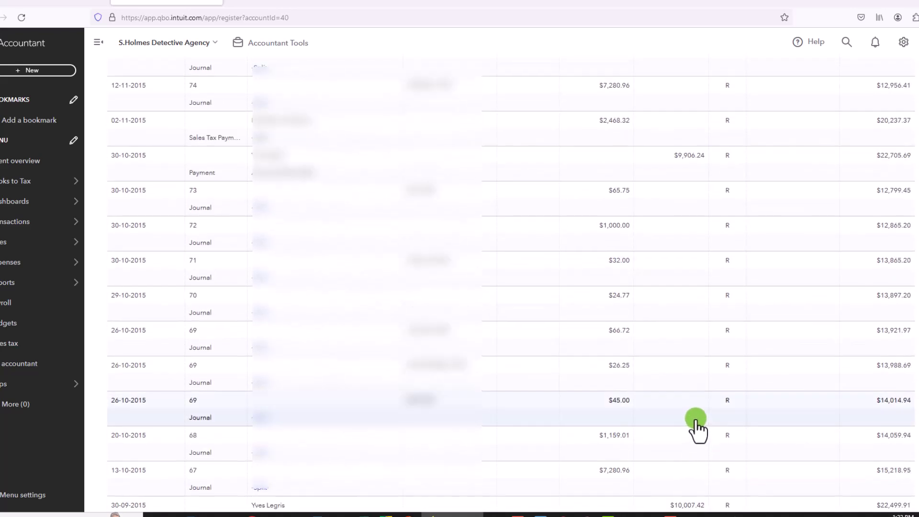
scroll(695, 431, up, 20)
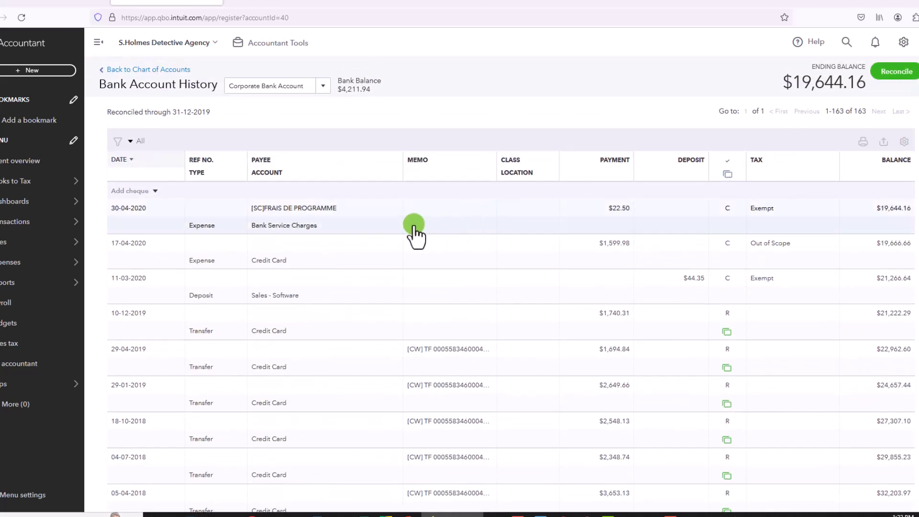
Delete the 30-04-2020, 17-04-2020 and 11-03-2020 transactions from the Corporate Bank Account register
click(414, 225)
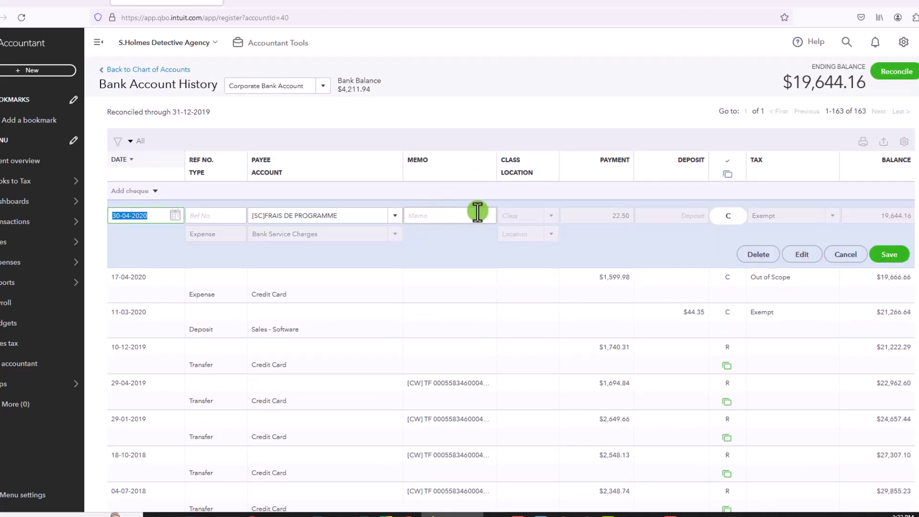
click(771, 256)
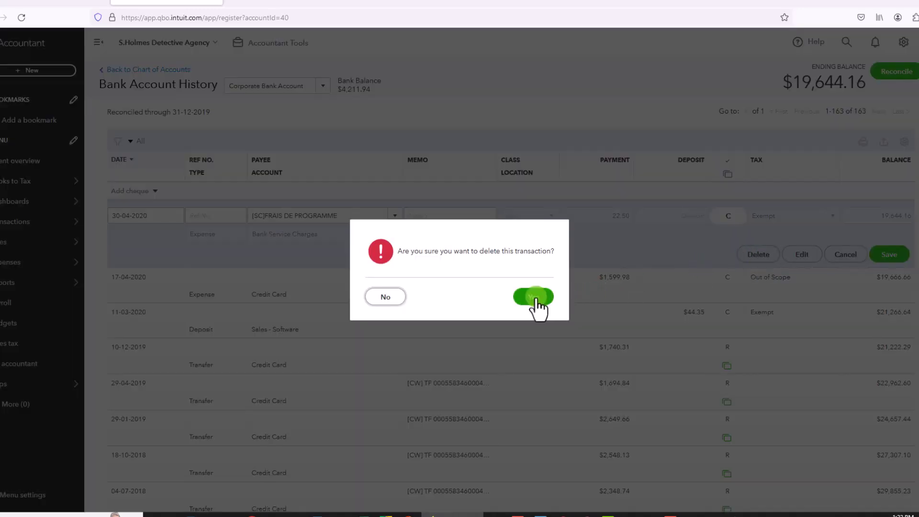
click(535, 299)
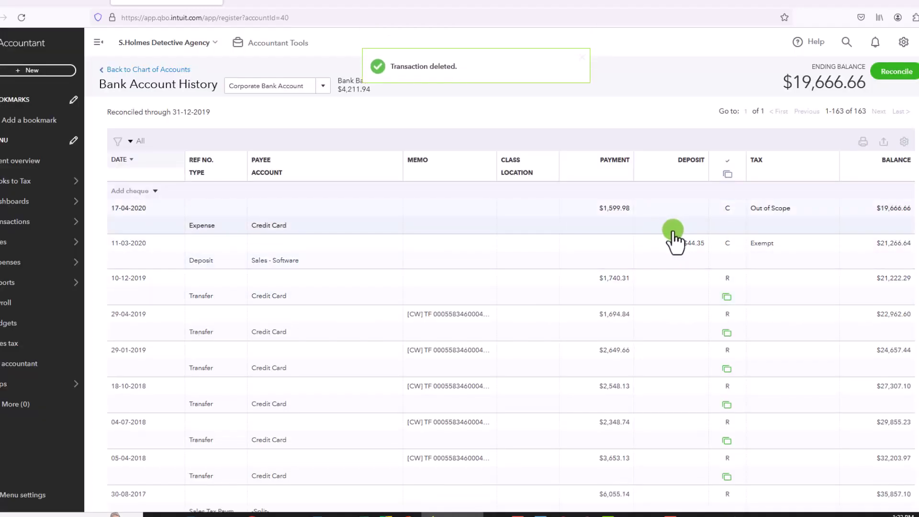
click(673, 232)
click(756, 253)
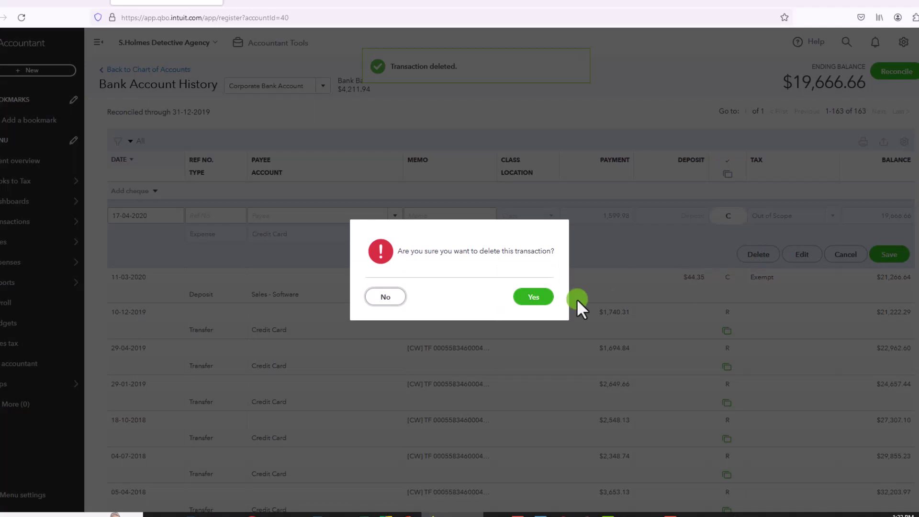
click(536, 297)
click(597, 232)
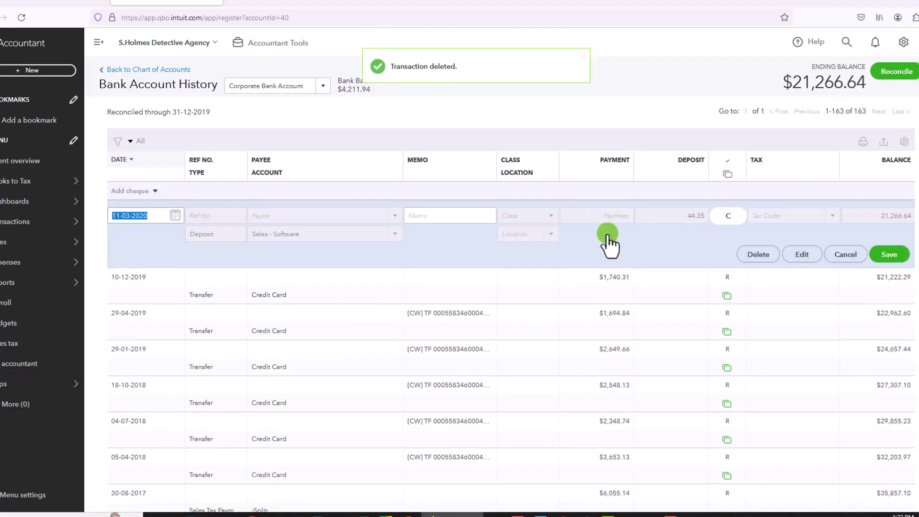
click(745, 254)
click(534, 299)
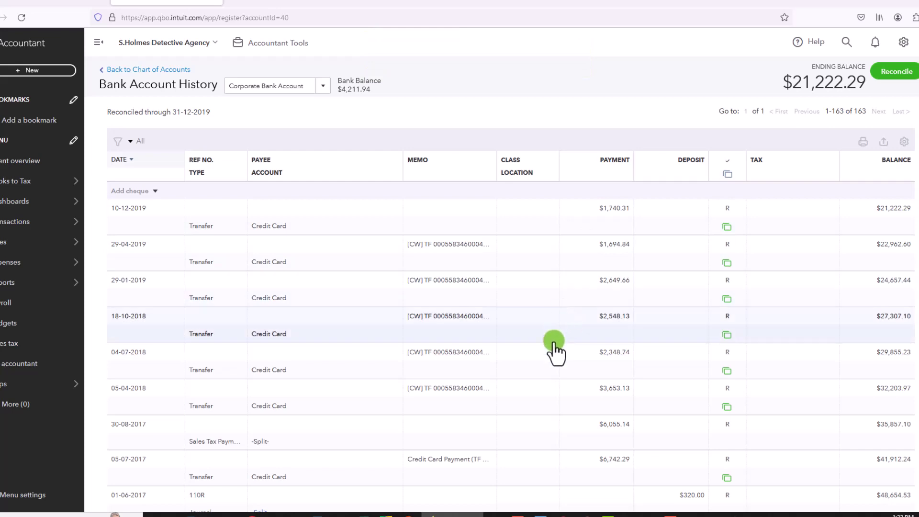
Delete the reconciled 10-12-2019 transfer and return to the Chart of accounts
scroll(555, 354, down, 2)
scroll(580, 402, up, 2)
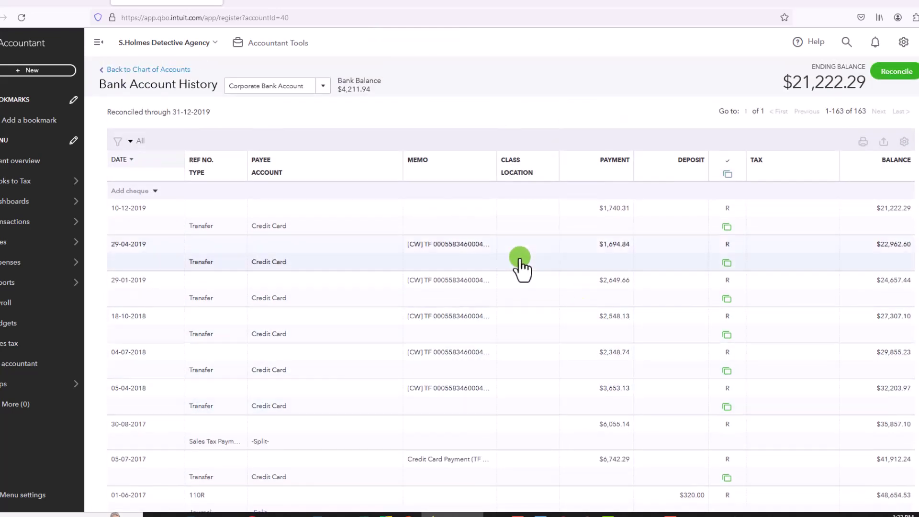
click(525, 228)
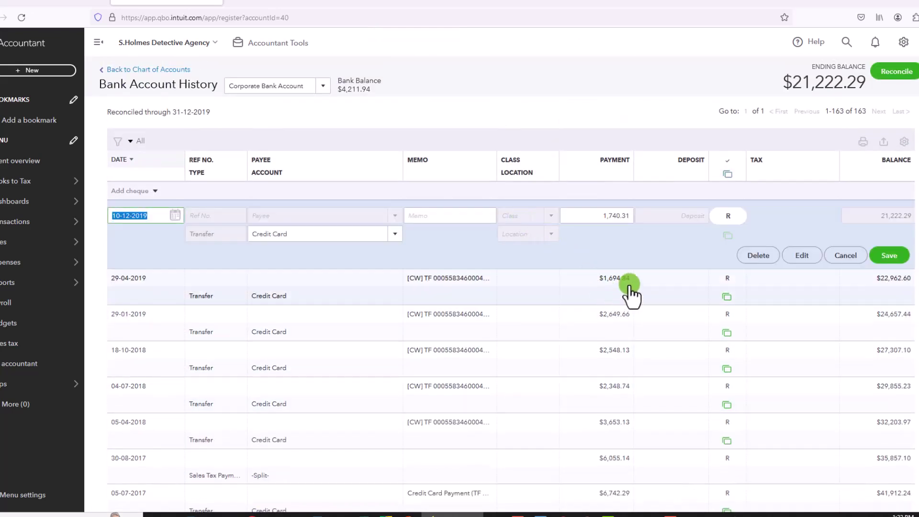
click(750, 259)
click(555, 297)
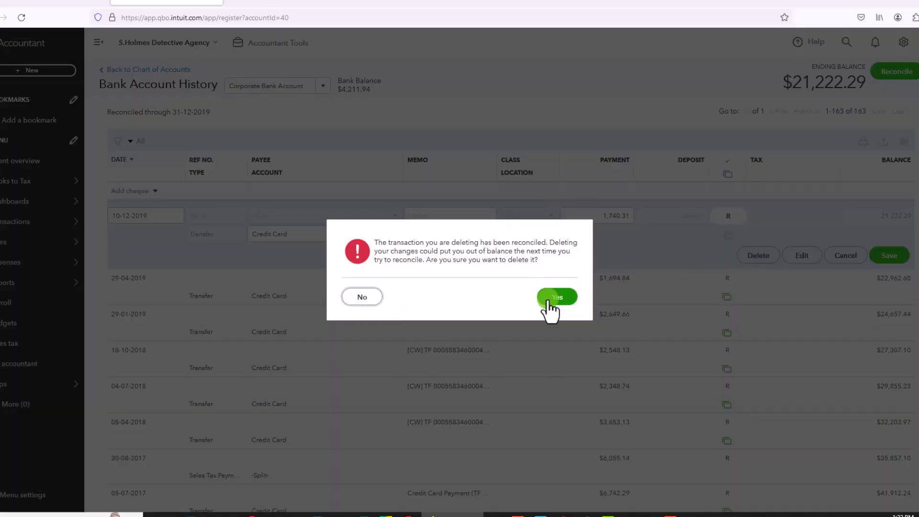
click(555, 297)
click(144, 69)
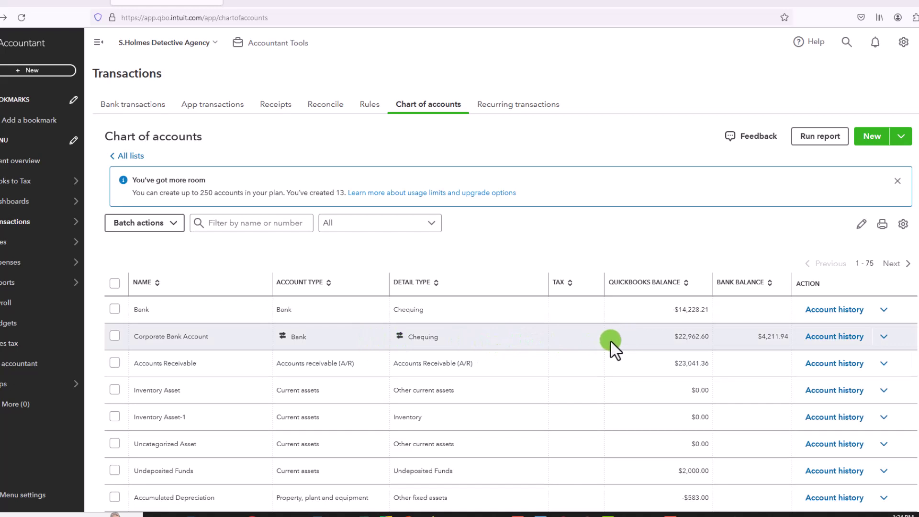
Scroll through the Chart of accounts list to locate the Incorporation Costs account
scroll(585, 366, down, 2)
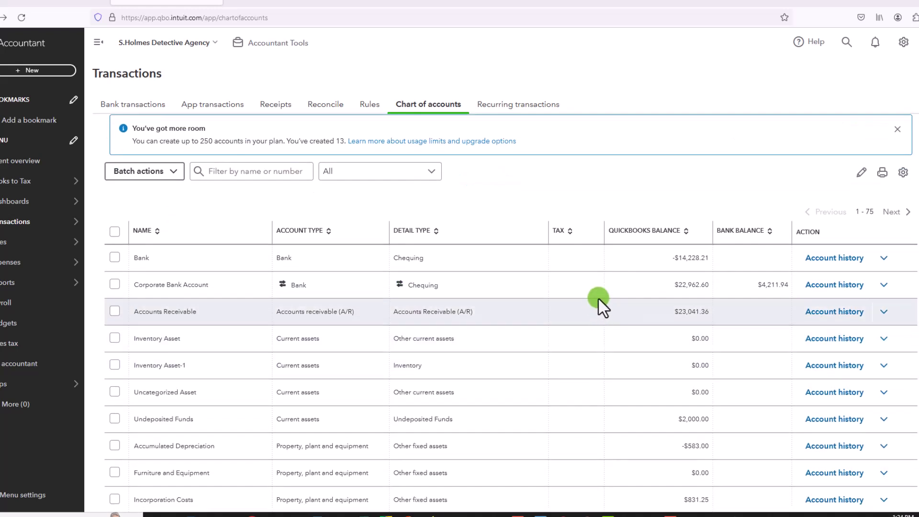
scroll(583, 363, down, 4)
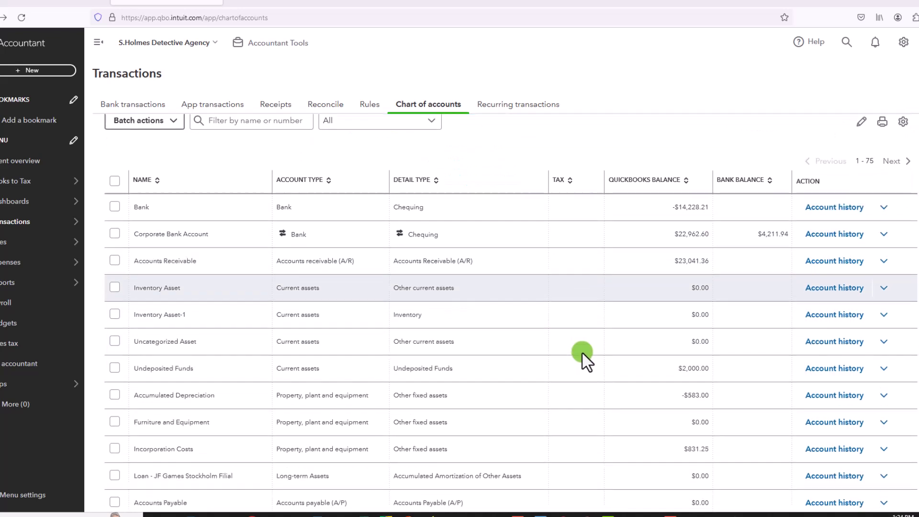
scroll(583, 351, up, 2)
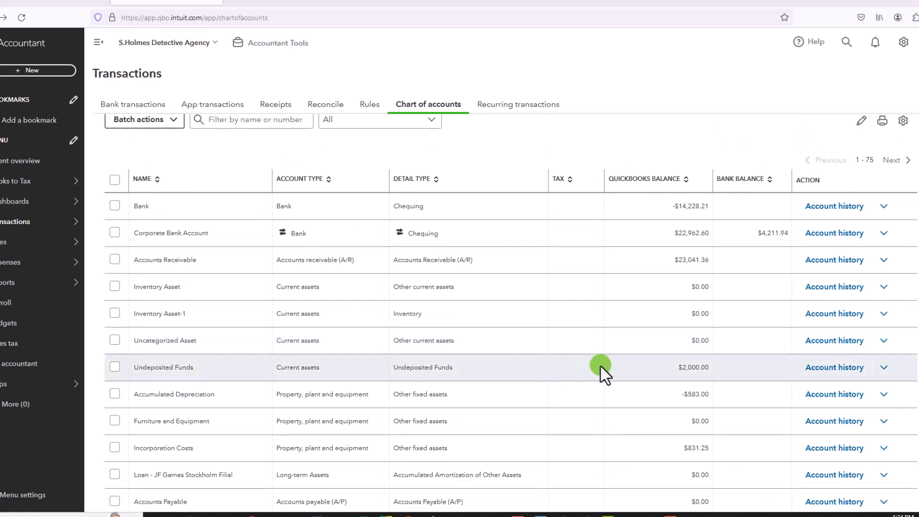
scroll(599, 368, down, 10)
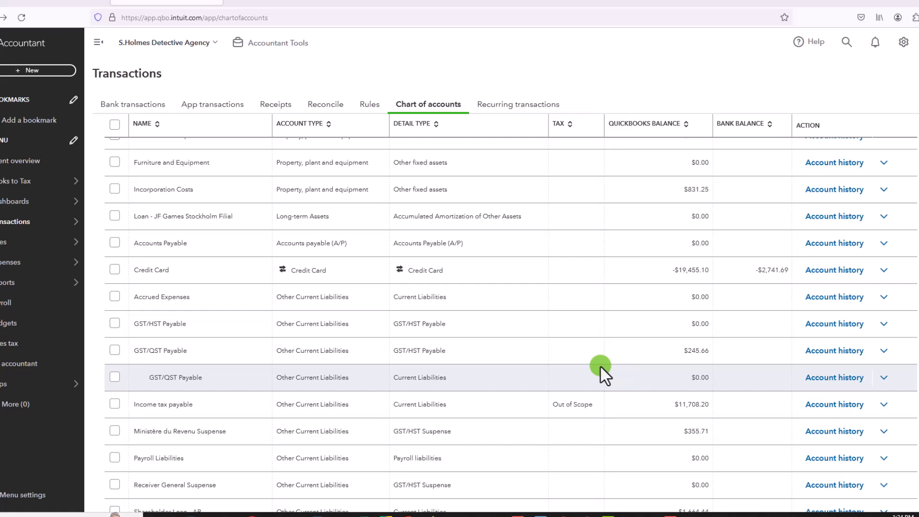
scroll(601, 368, down, 10)
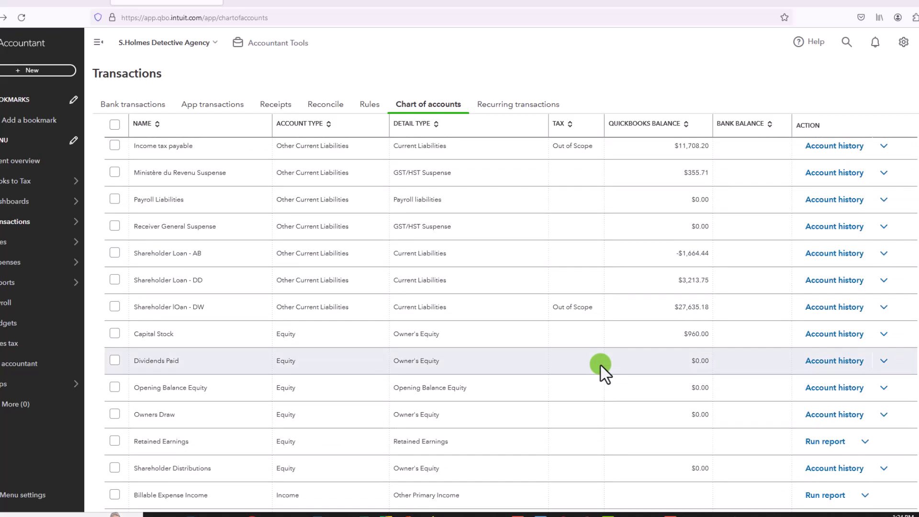
scroll(600, 364, down, 4)
scroll(601, 371, up, 20)
scroll(601, 372, down, 5)
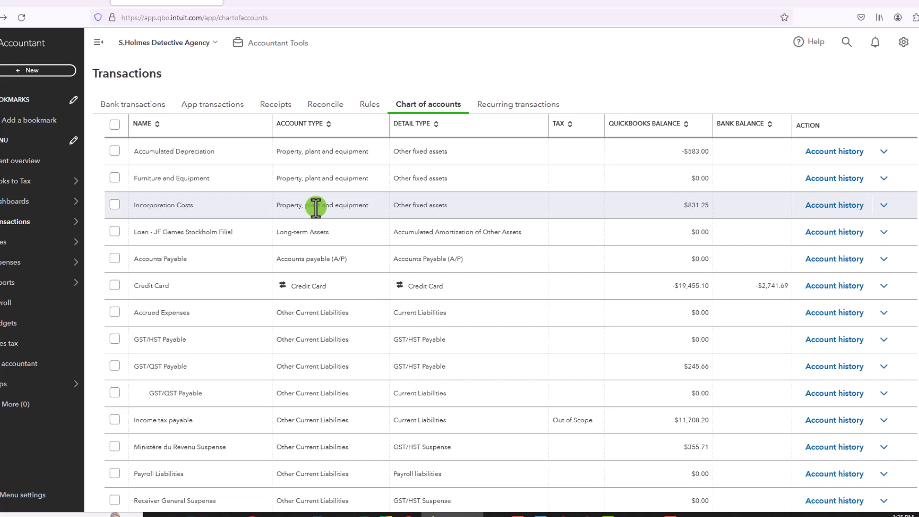
Delete the 18-06-2014 $831.25 split journal entry from the Incorporation Costs register
double_click(205, 205)
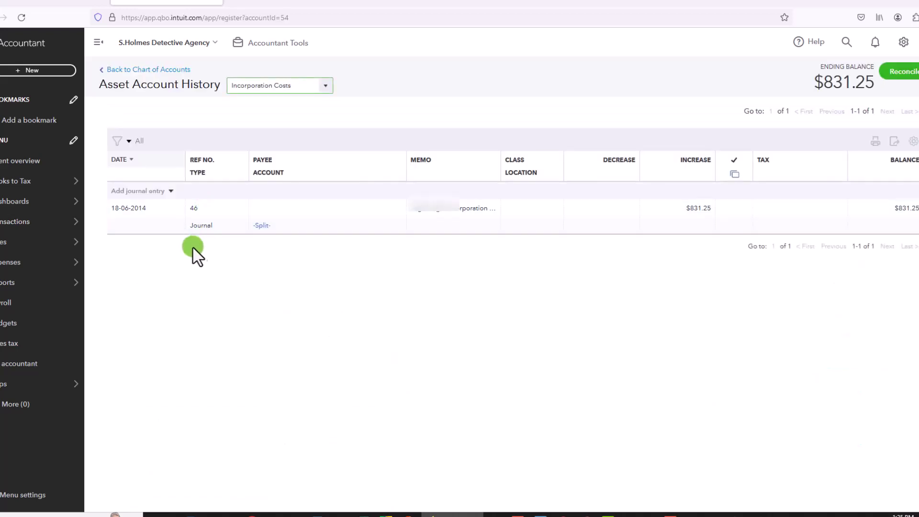
click(225, 231)
click(766, 255)
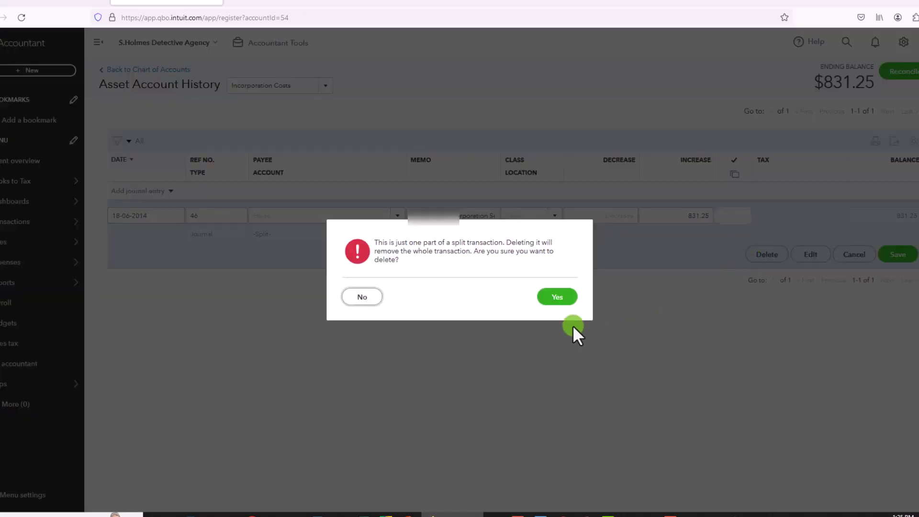
click(555, 299)
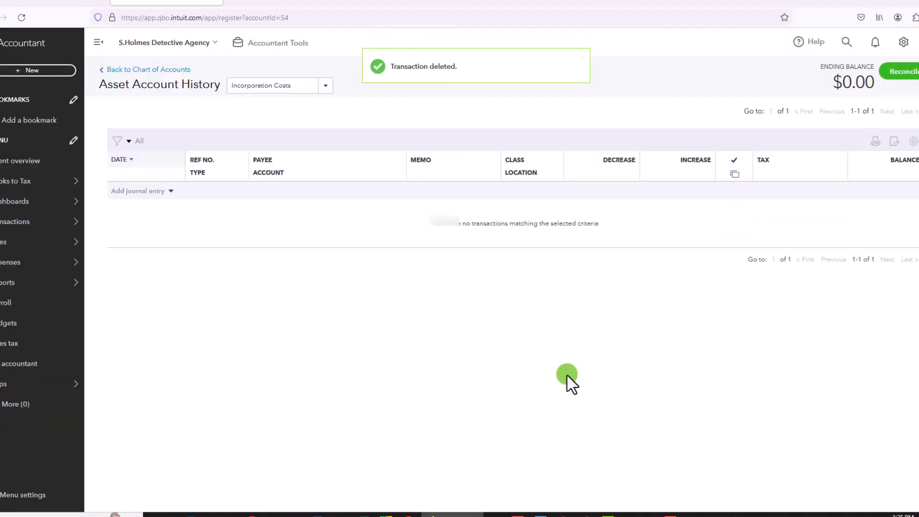
Go back to the Chart of accounts and scroll through the updated balances
click(154, 72)
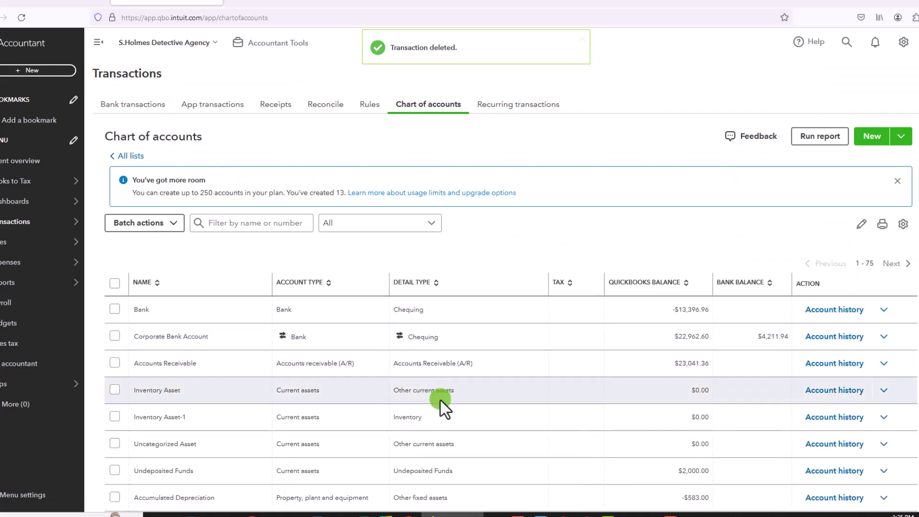
scroll(448, 397, down, 10)
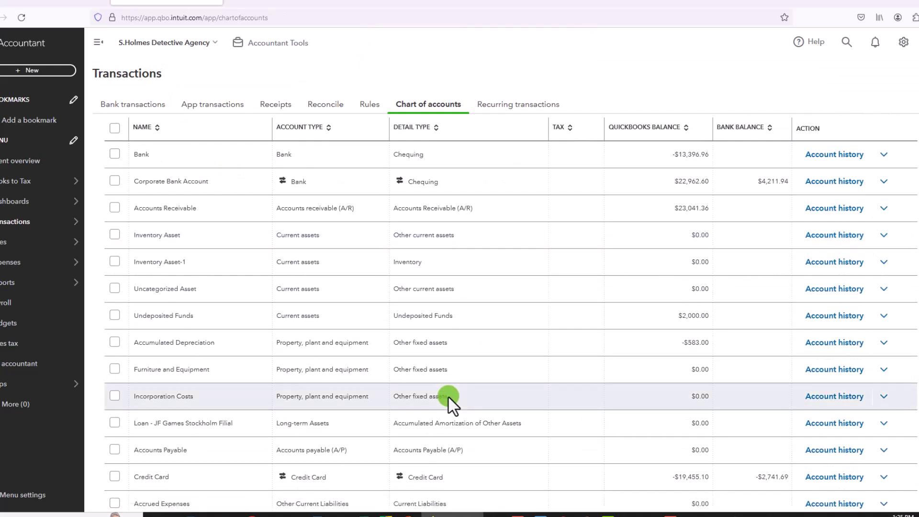
scroll(449, 399, down, 3)
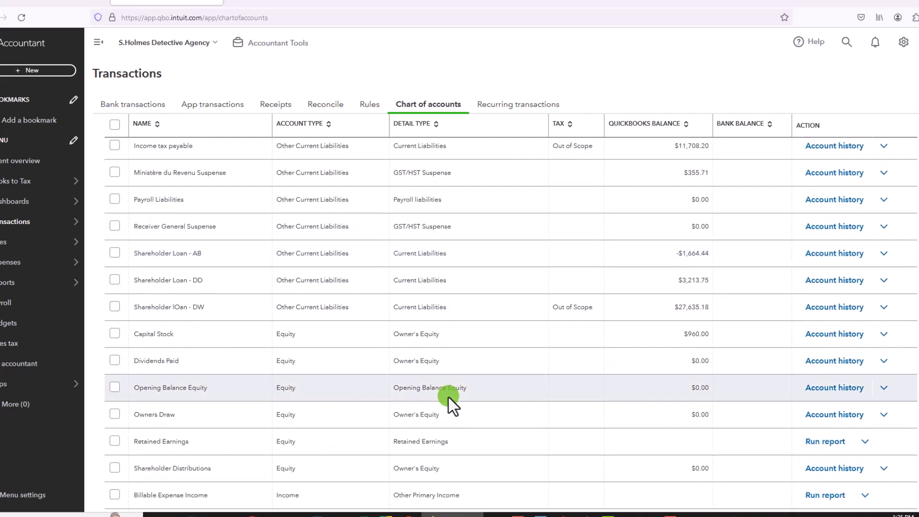
scroll(448, 396, down, 3)
Open the Profit and Loss report from the Reports list
mouse_move(37, 289)
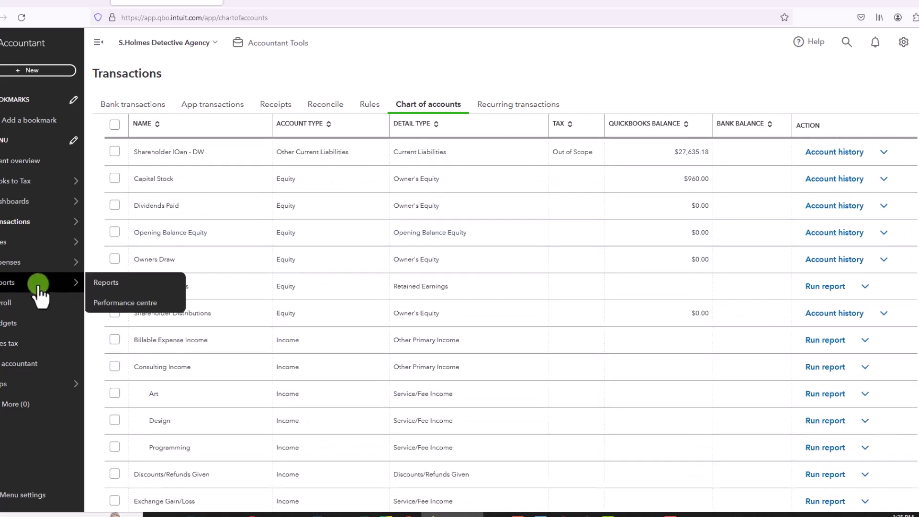
click(120, 288)
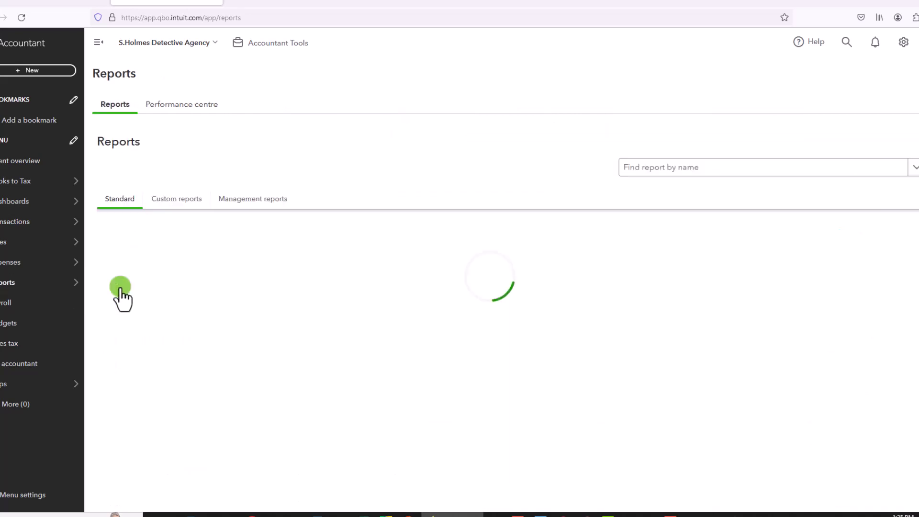
click(171, 321)
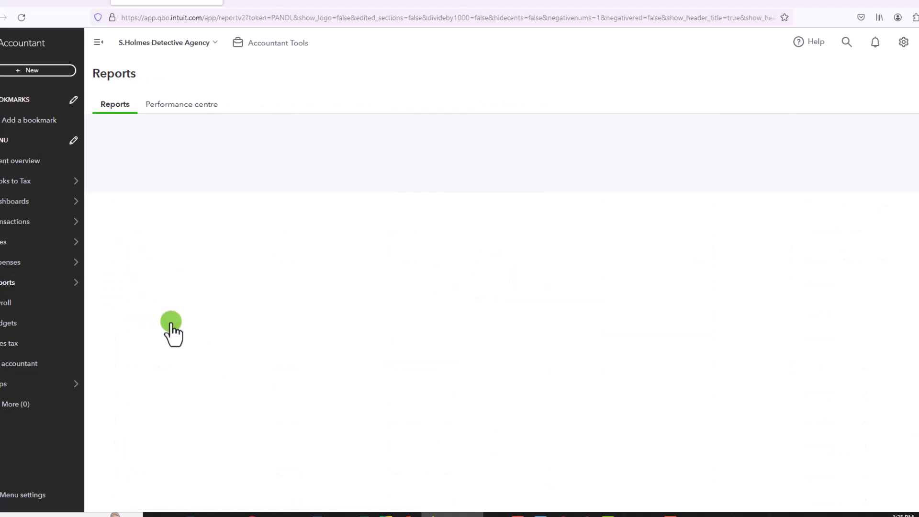
Run the Profit and Loss report for All Dates and review Total Income of $233,453.19
click(162, 180)
scroll(160, 201, down, 5)
scroll(203, 204, up, 5)
click(161, 200)
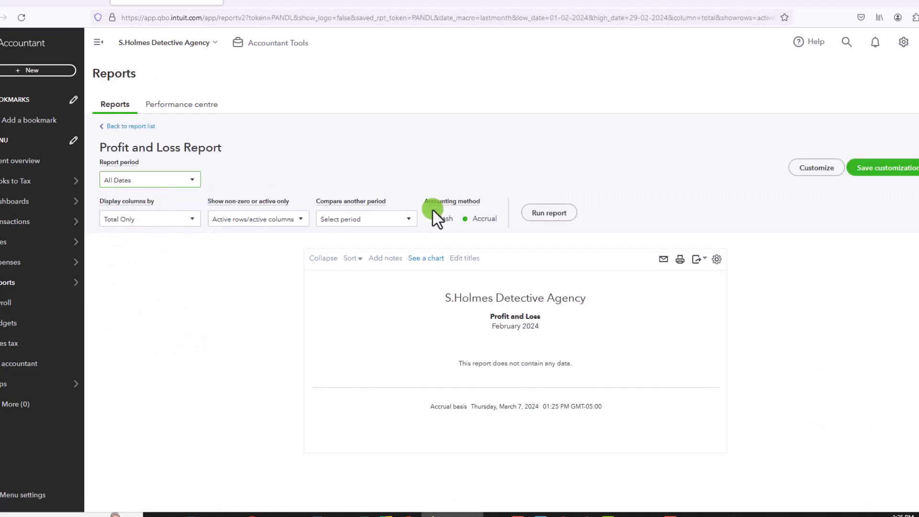
click(549, 212)
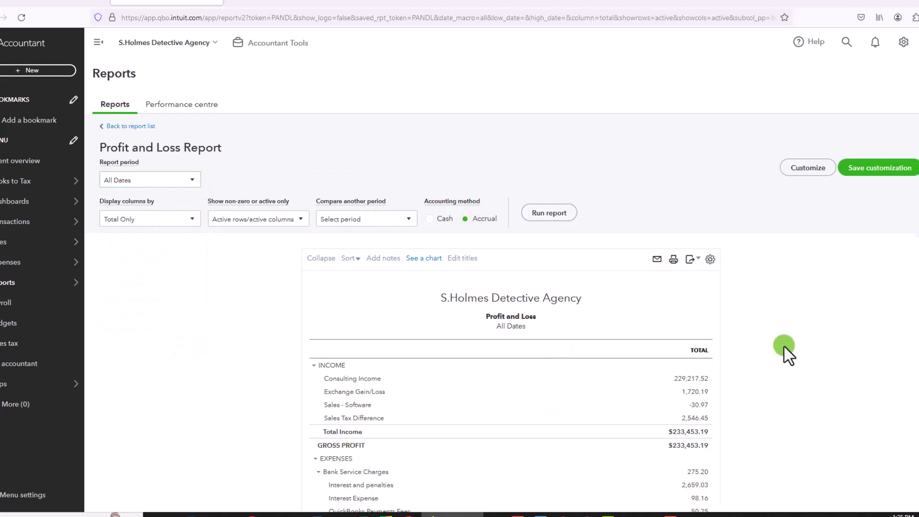
scroll(785, 381, down, 2)
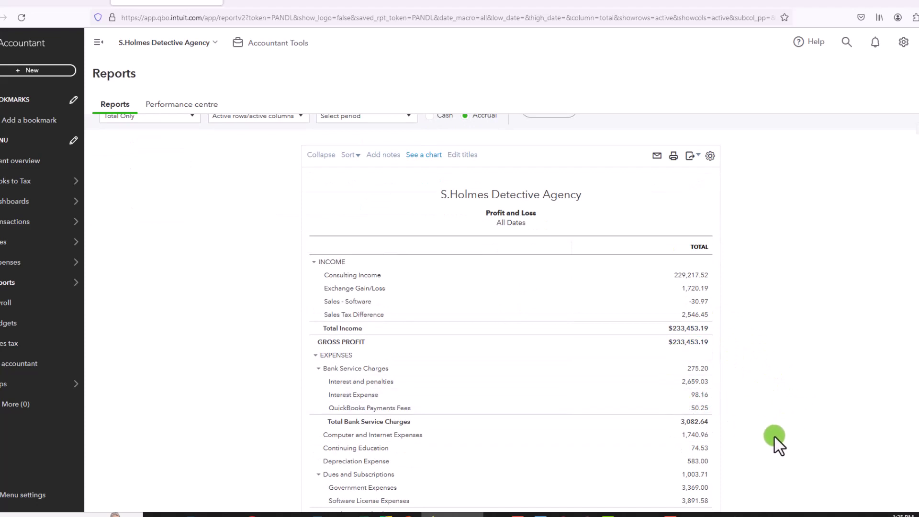
scroll(773, 435, down, 5)
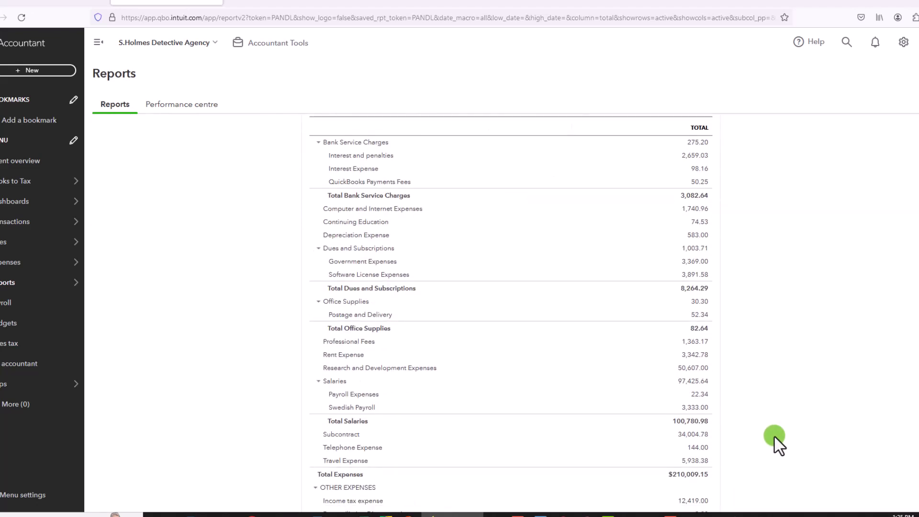
scroll(774, 436, up, 7)
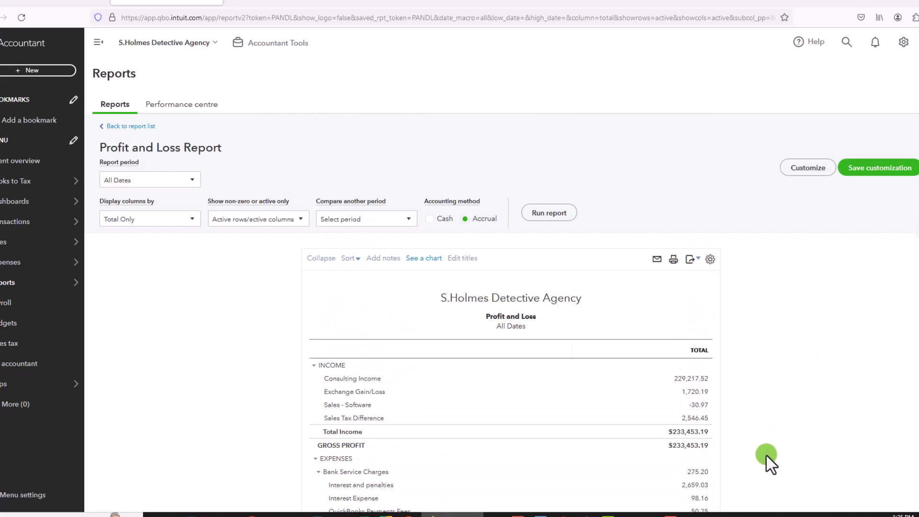